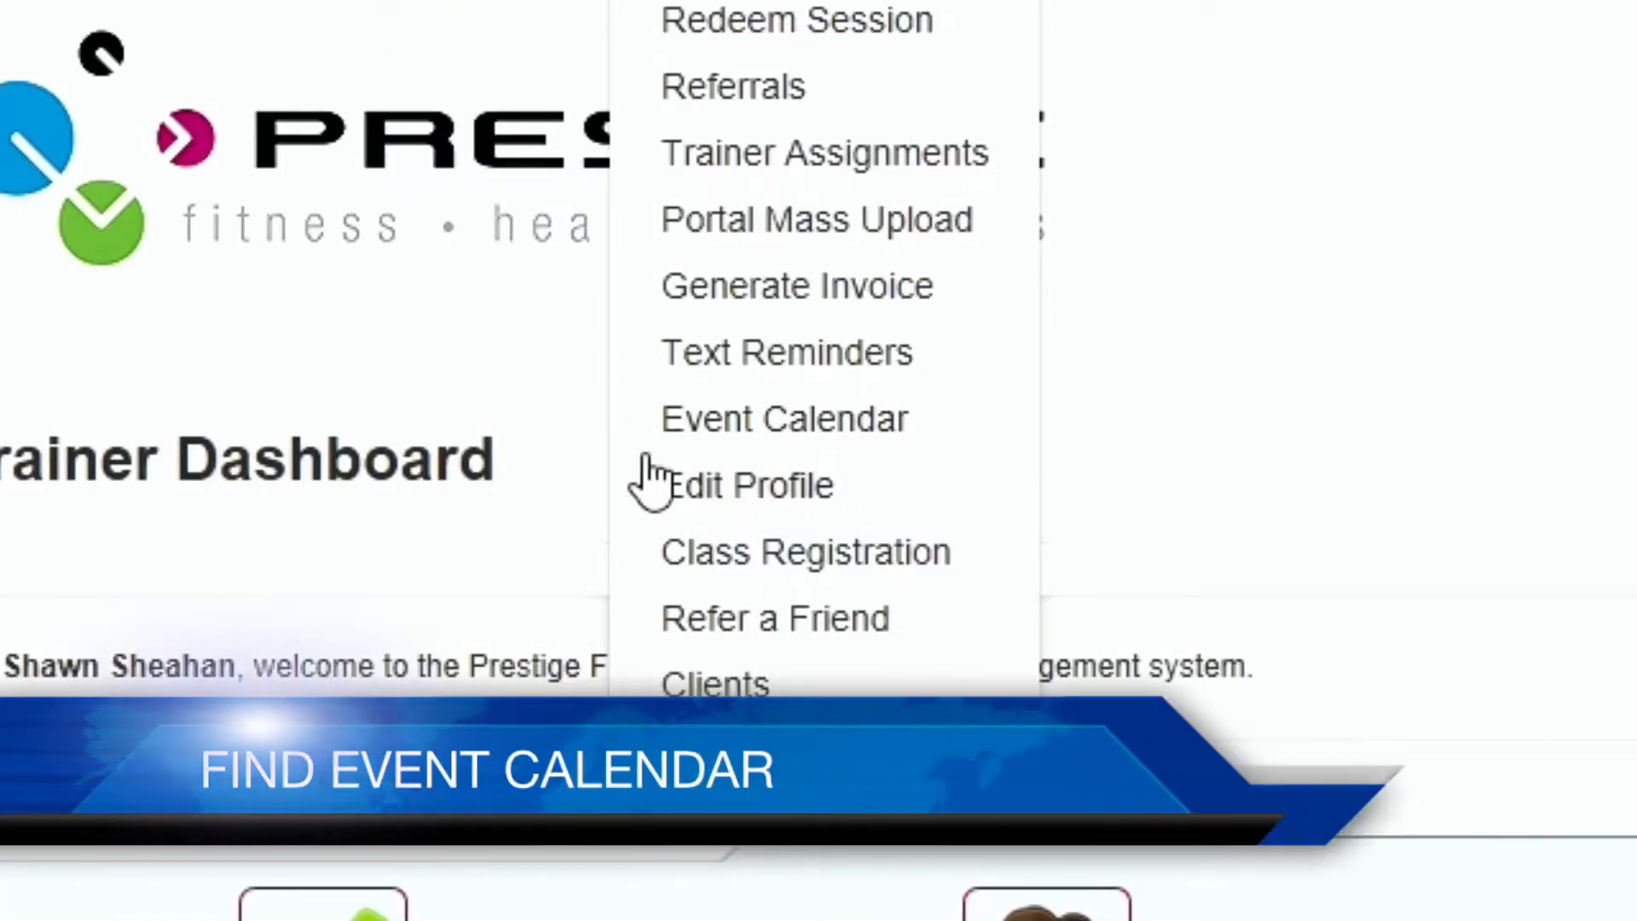
- Open the event calendar from the trainer dashboard and look through the hours of the Apr 15–21 week
{"action": "left_click", "coordinate": [1421, 299]}
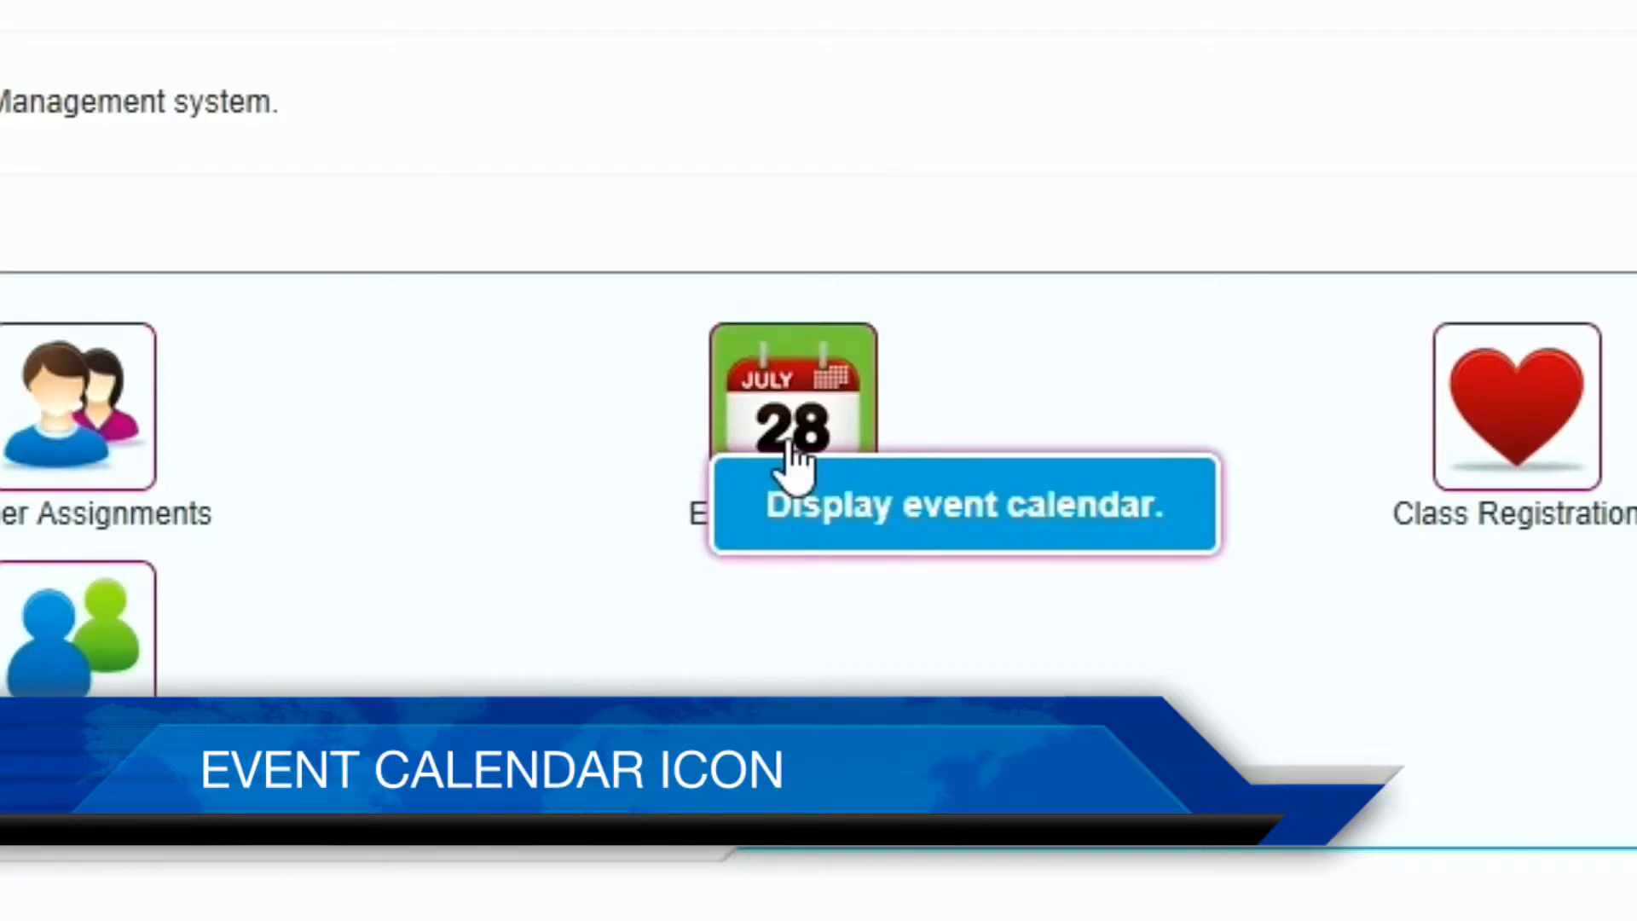
{"action": "left_click", "coordinate": [792, 464]}
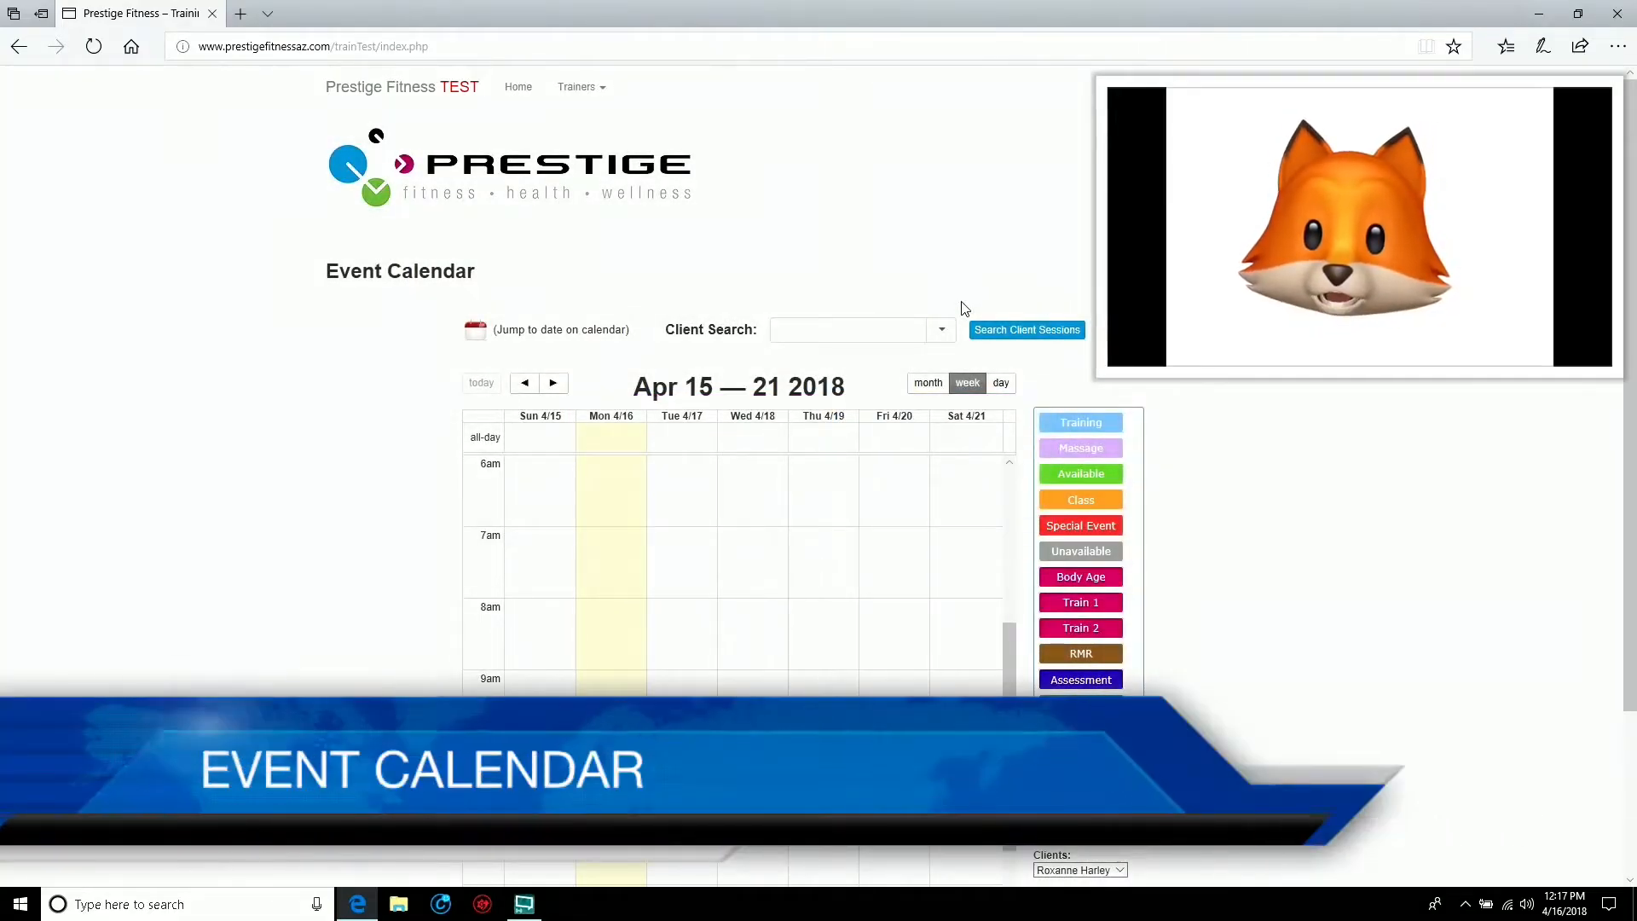
{"action": "scroll", "coordinate": [1633, 332], "scroll_direction": "down", "scroll_amount": 2}
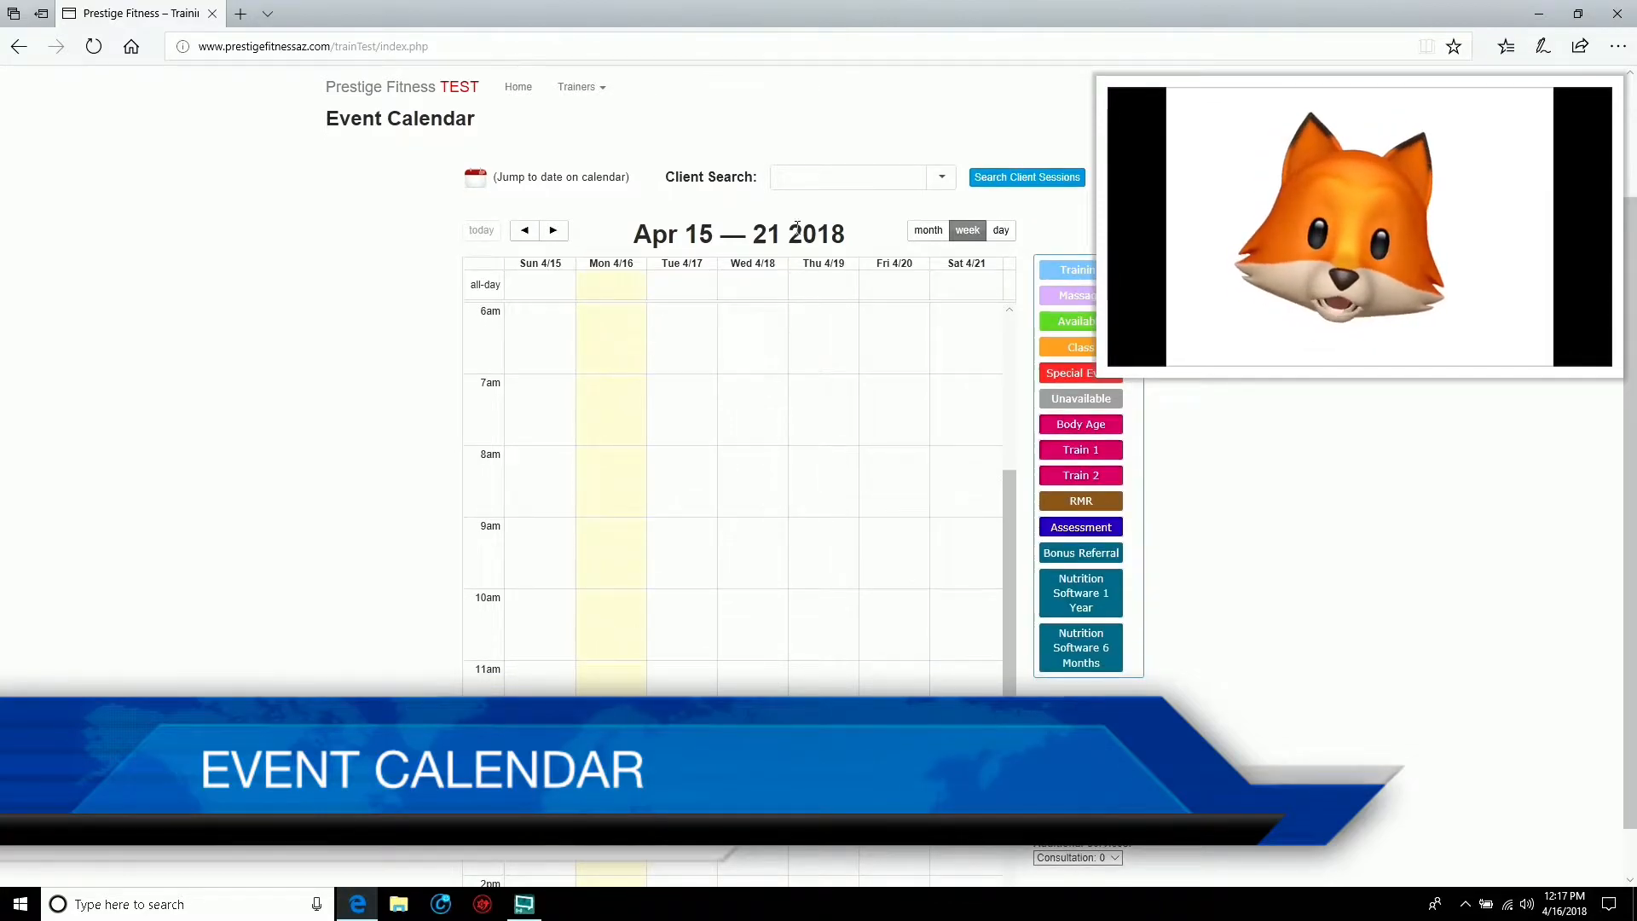
{"action": "scroll", "coordinate": [770, 398], "scroll_direction": "up", "scroll_amount": 3}
{"action": "scroll", "coordinate": [770, 398], "scroll_direction": "up", "scroll_amount": 5}
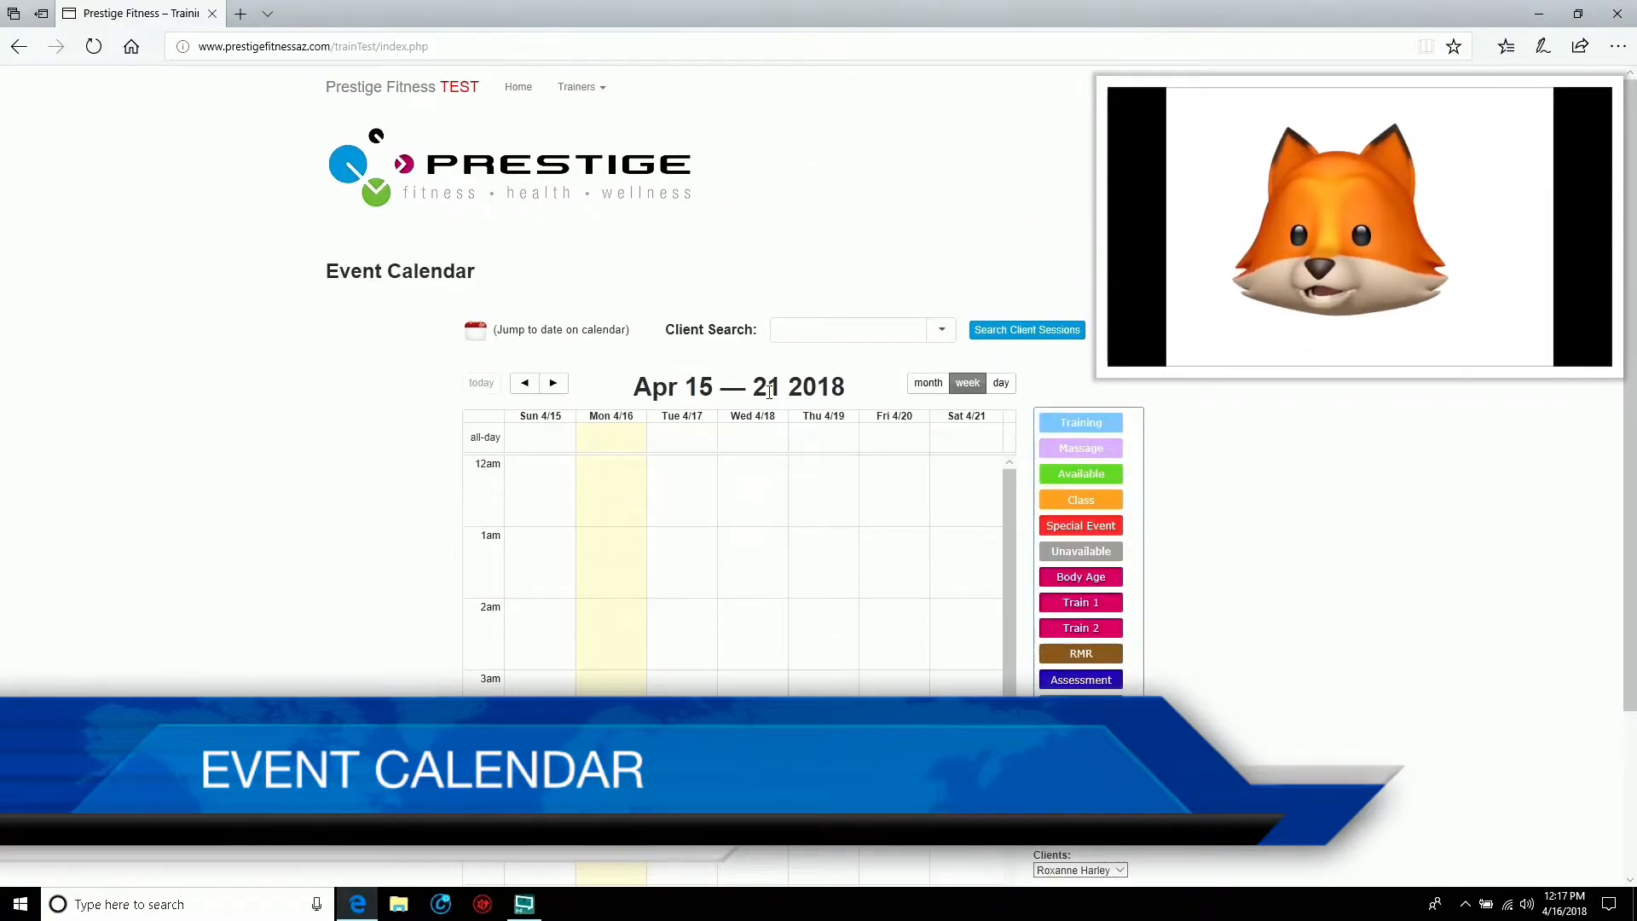
{"action": "scroll", "coordinate": [752, 532], "scroll_direction": "down", "scroll_amount": 15}
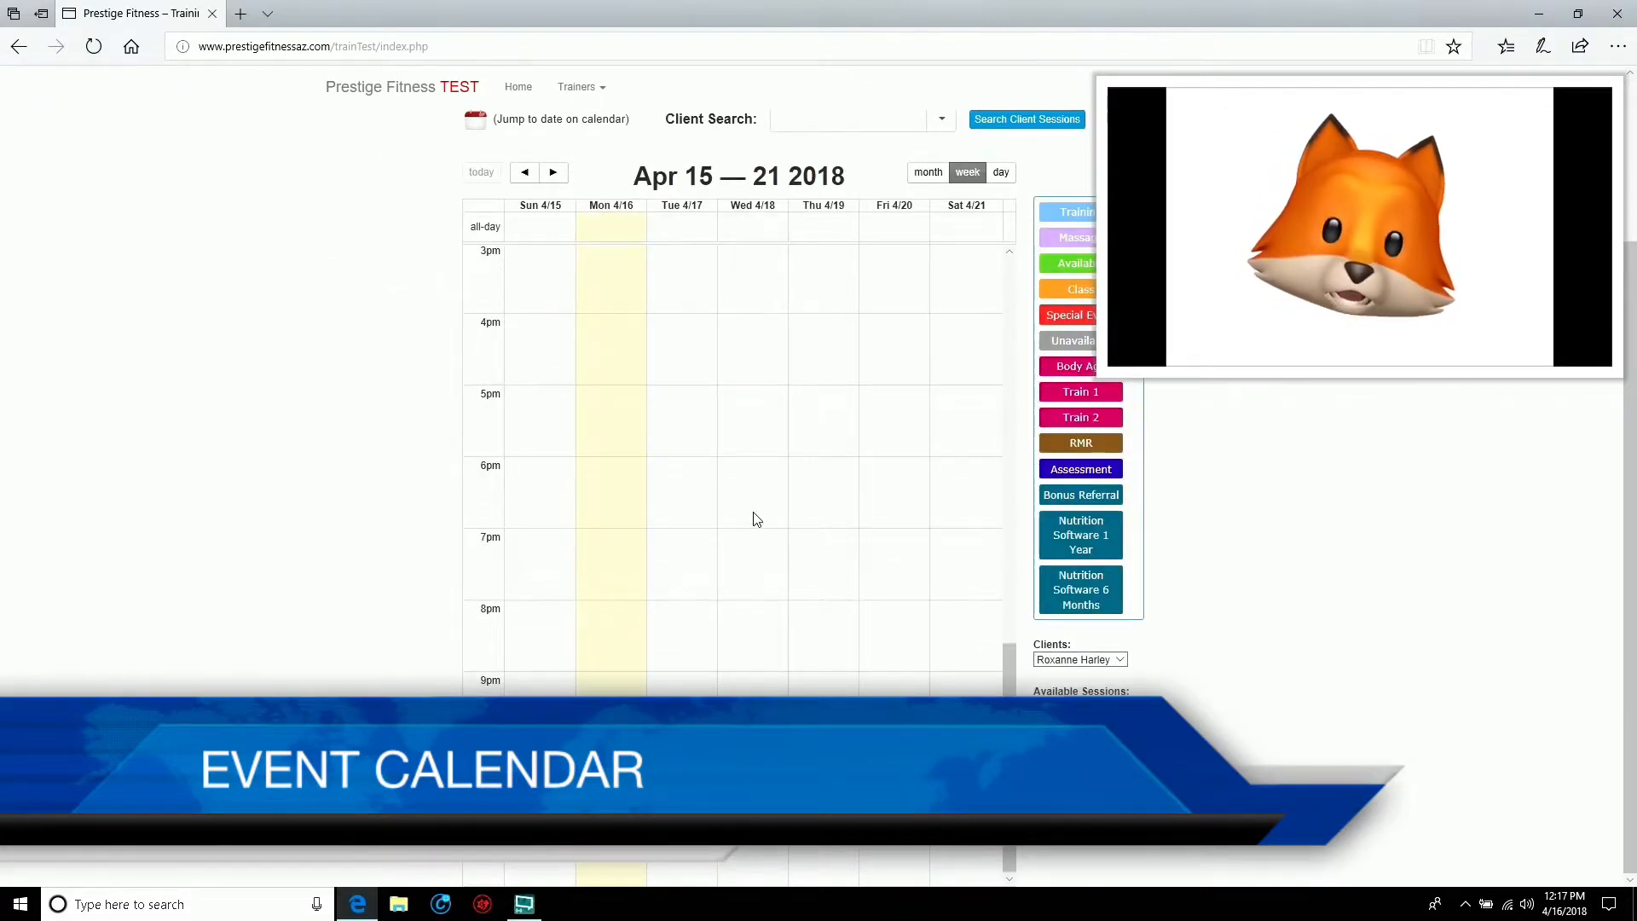
{"action": "scroll", "coordinate": [753, 517], "scroll_direction": "up", "scroll_amount": 6}
{"action": "scroll", "coordinate": [754, 519], "scroll_direction": "up", "scroll_amount": 6}
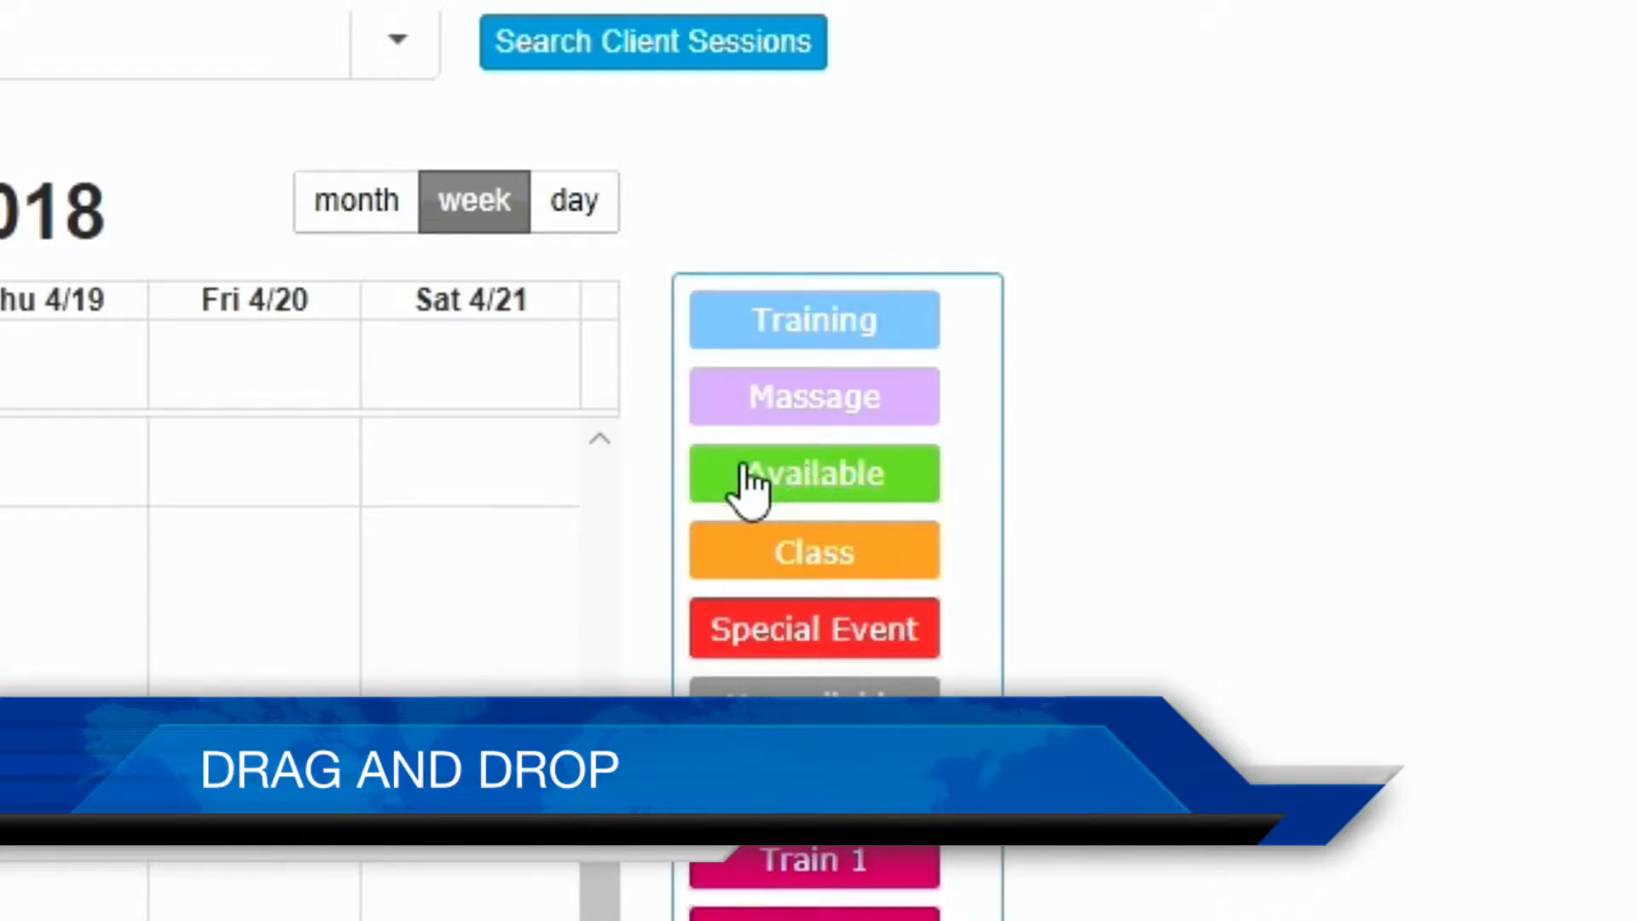
- Add an Available slot on Tue 4/17 starting at 5:00 am and extend it to 12:00 pm
{"action": "left_click_drag", "start_coordinate": [814, 473], "coordinate": [682, 364]}
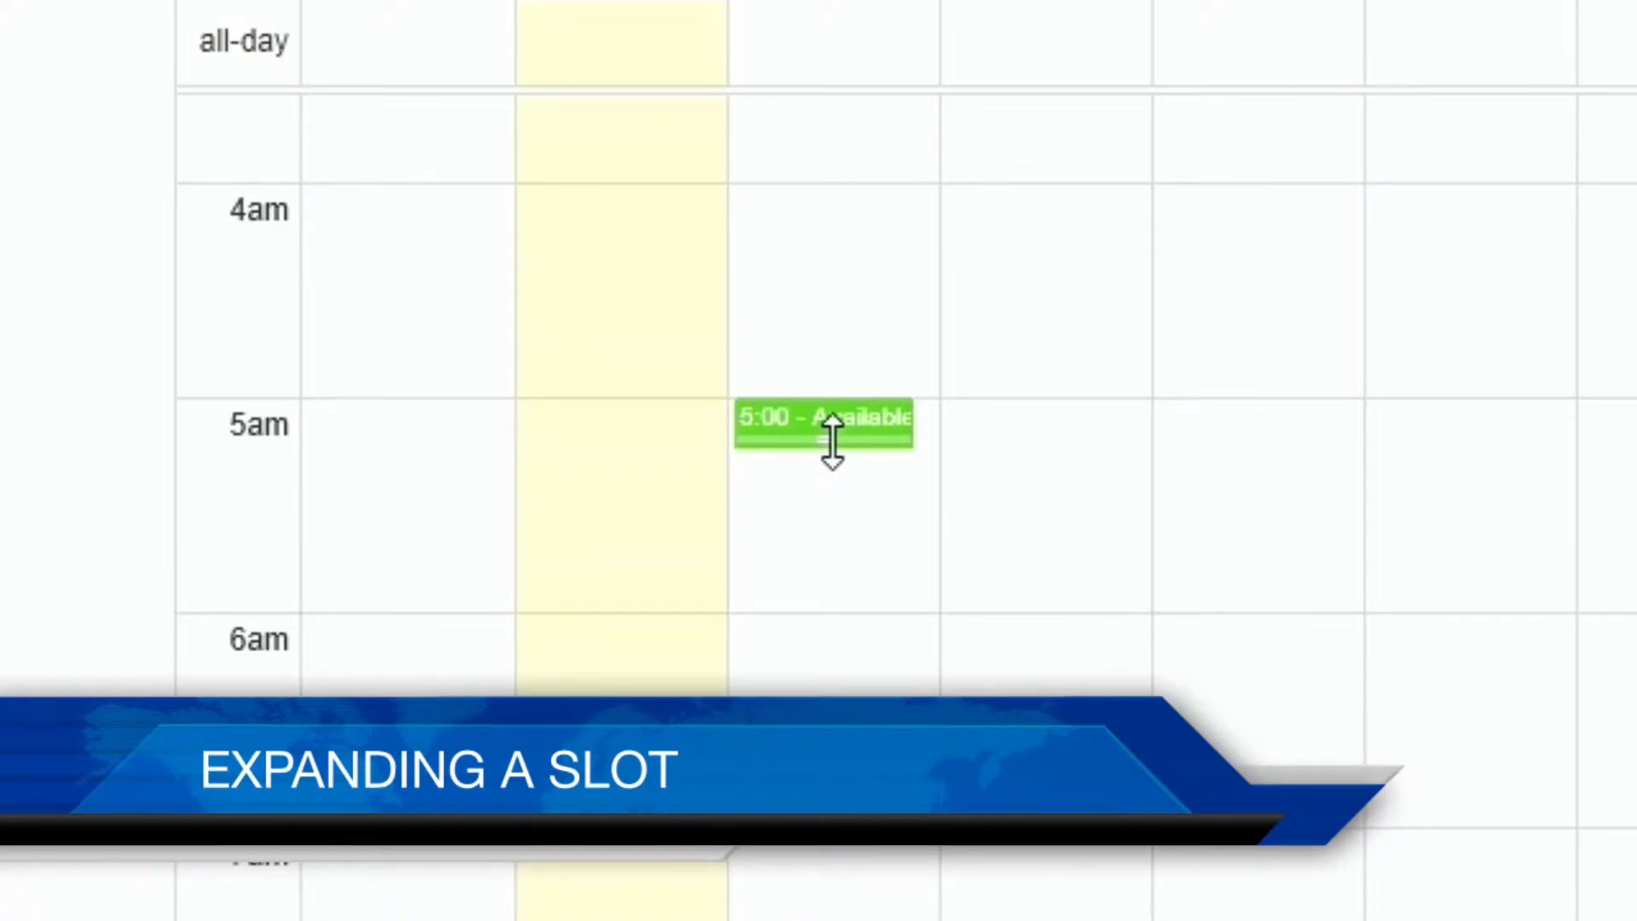
{"action": "left_click_drag", "start_coordinate": [831, 440], "coordinate": [947, 920]}
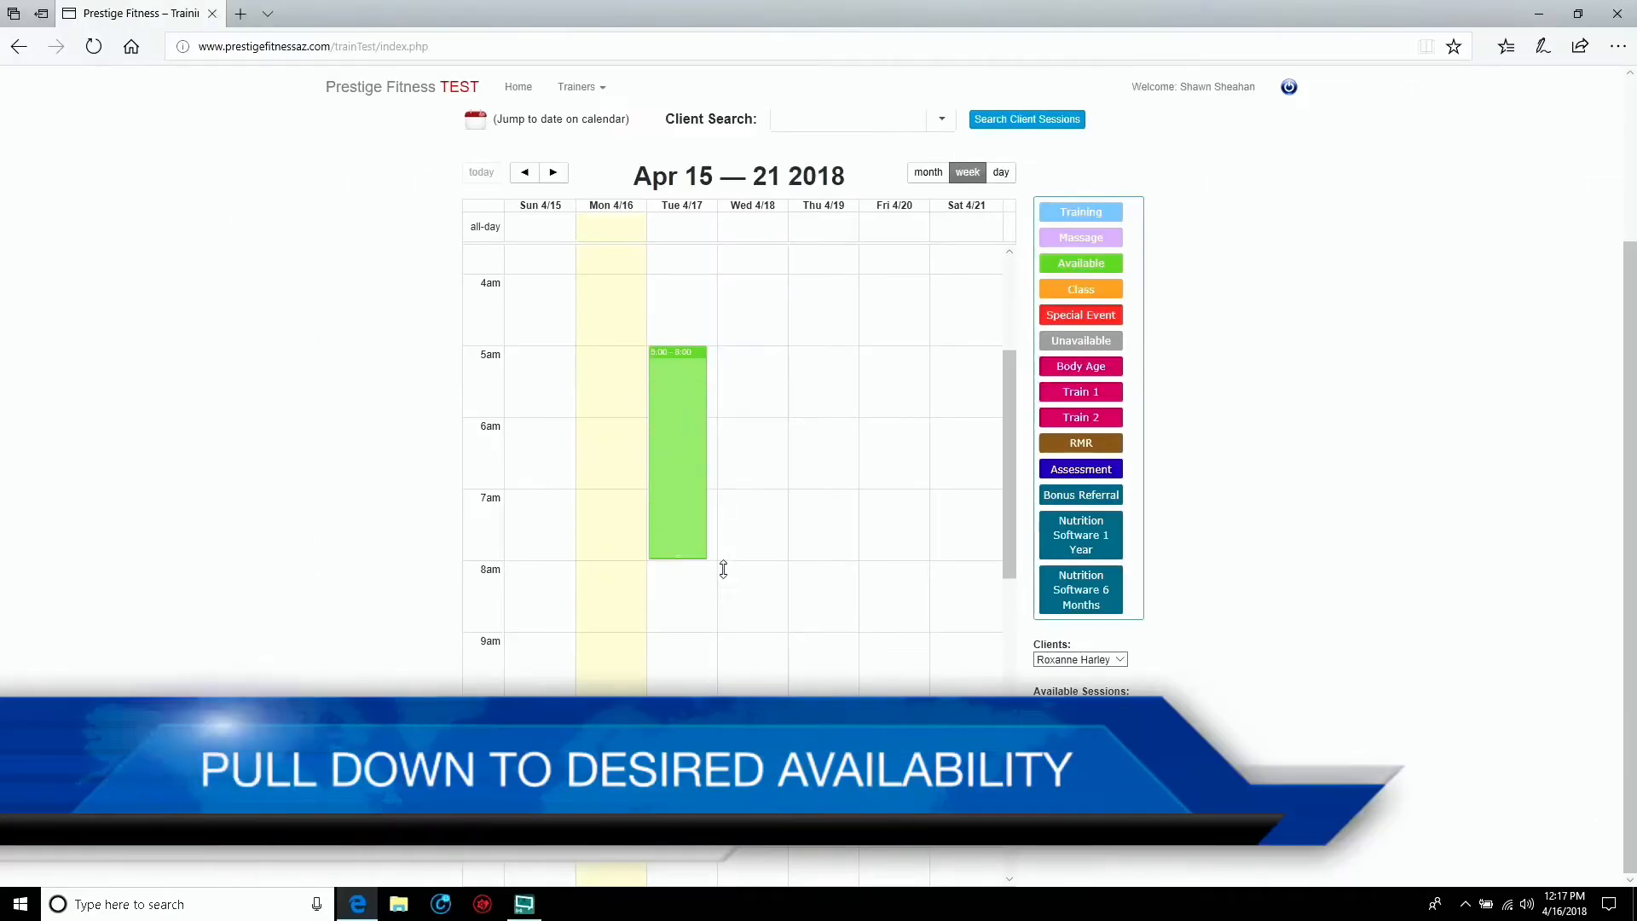
{"action": "left_click_drag", "start_coordinate": [682, 825], "coordinate": [721, 845]}
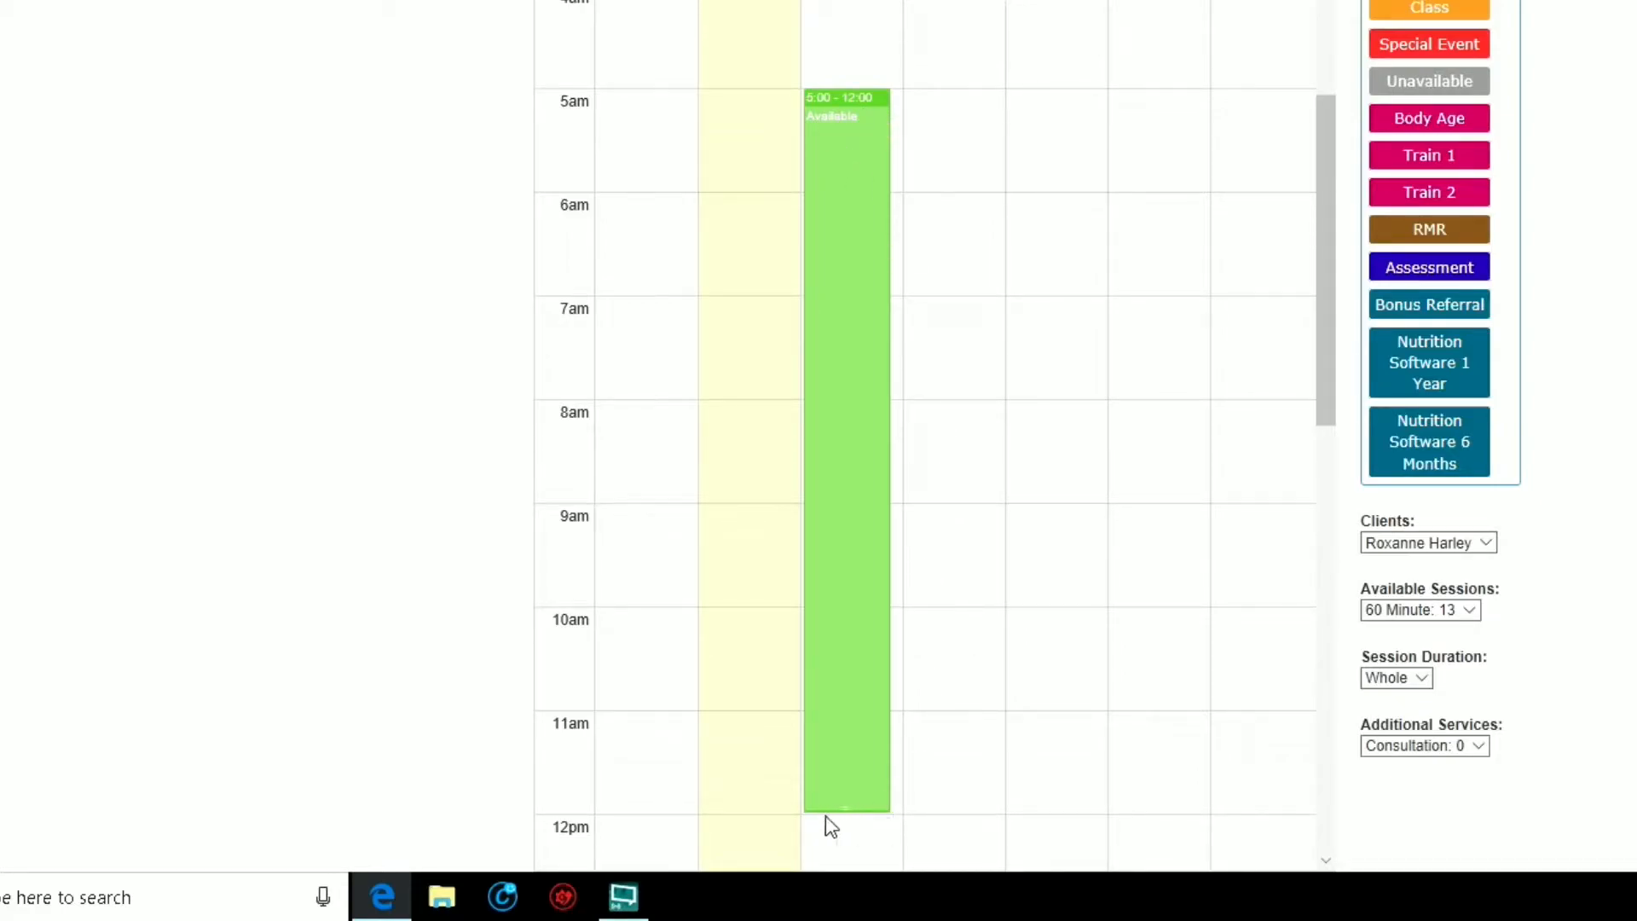
{"action": "scroll", "coordinate": [973, 632], "scroll_direction": "down", "scroll_amount": 4}
{"action": "scroll", "coordinate": [972, 633], "scroll_direction": "up", "scroll_amount": 4}
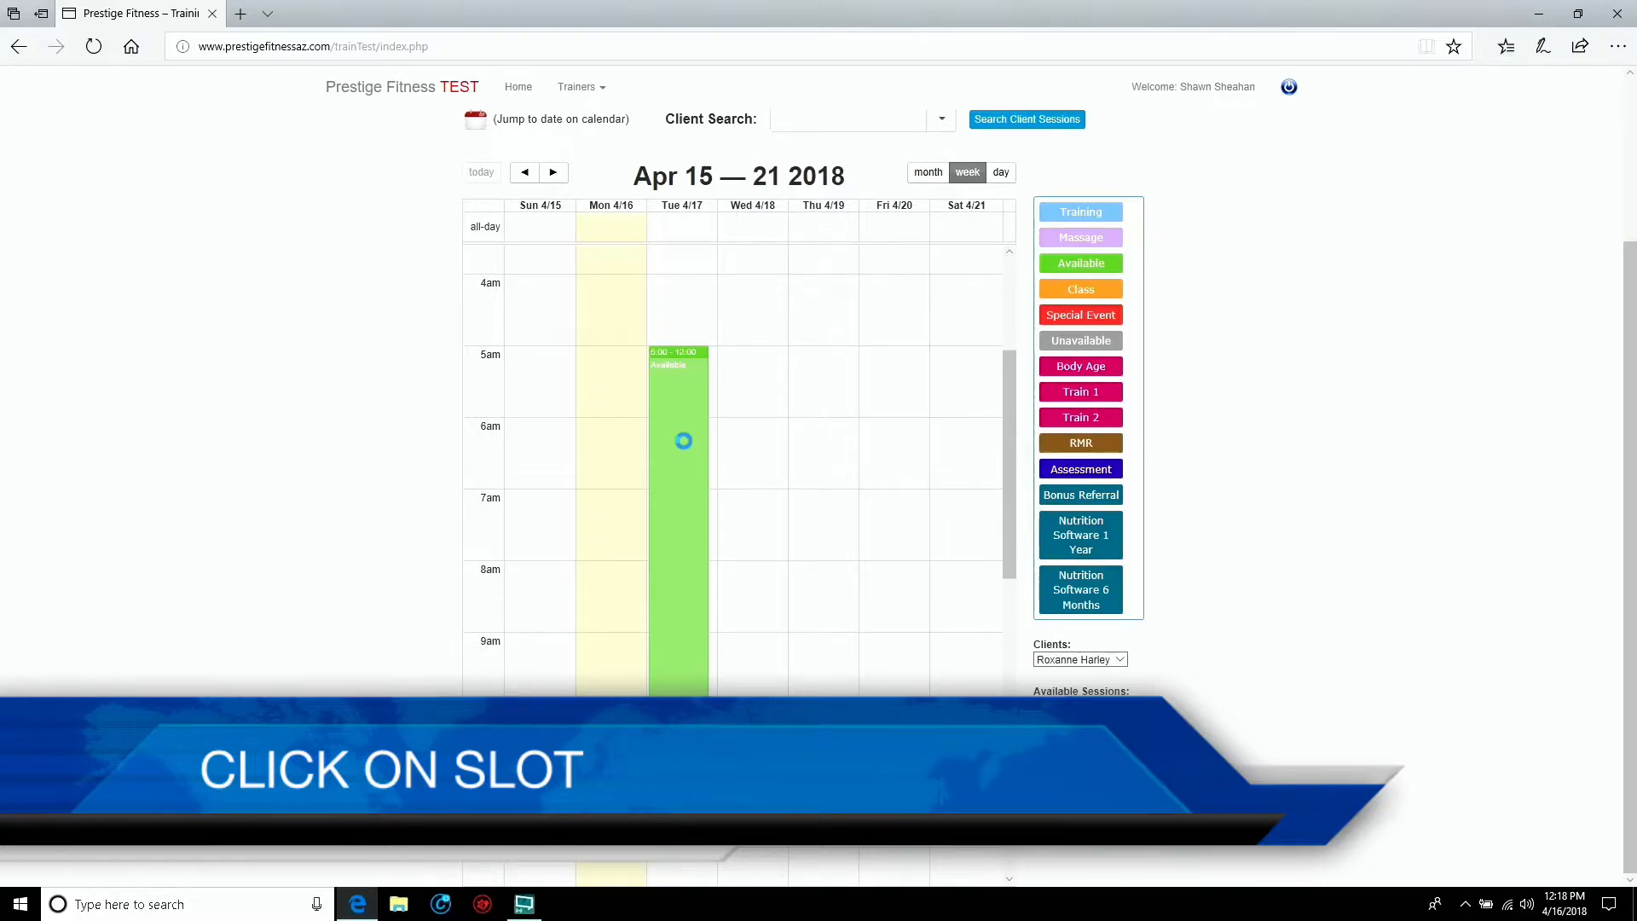
- Delete the Tuesday 5:00 am–12:00 pm slot and add a new Available slot on Tue 4/17 from 5:00 to 8:00 am
{"action": "left_click", "coordinate": [683, 440]}
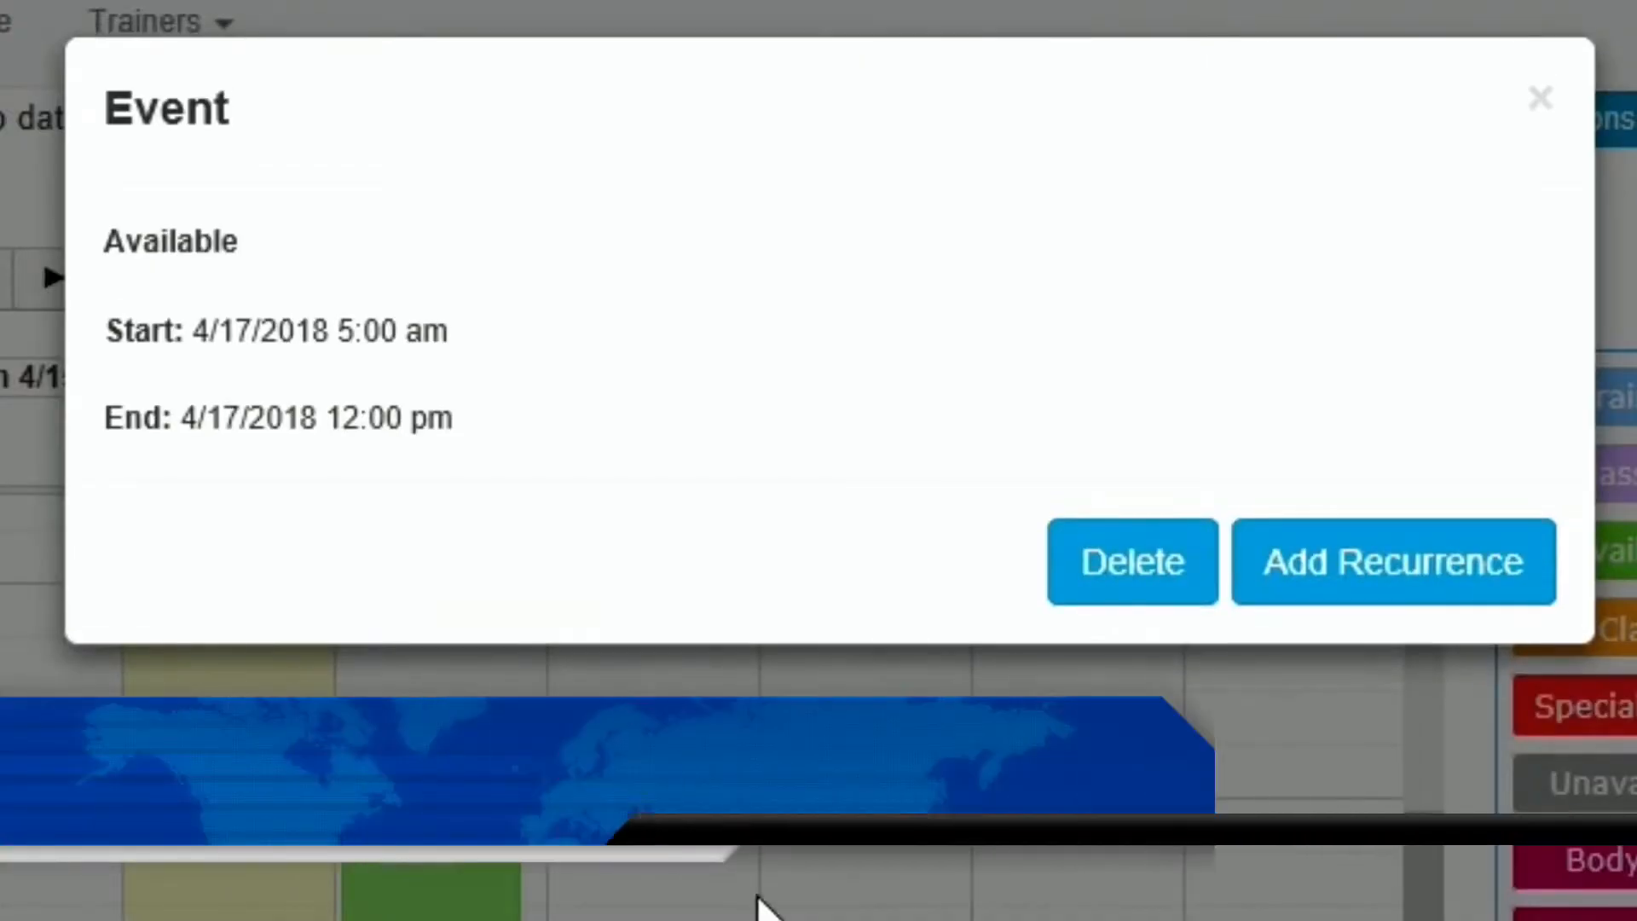
{"action": "left_click", "coordinate": [1100, 567]}
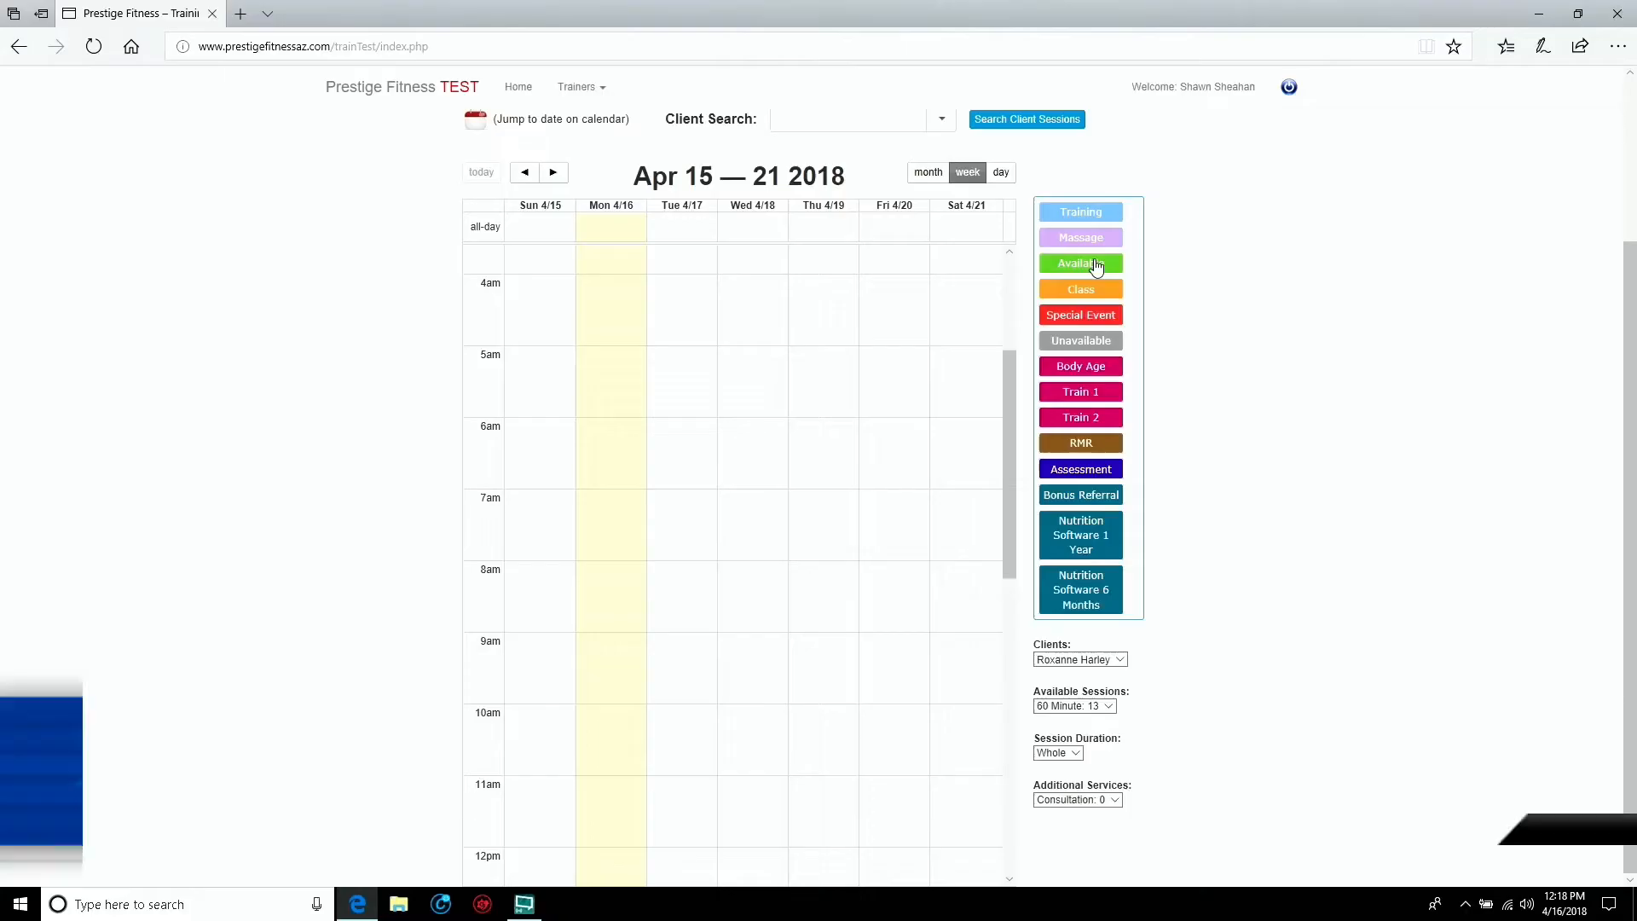
{"action": "left_click_drag", "start_coordinate": [1096, 274], "coordinate": [689, 560]}
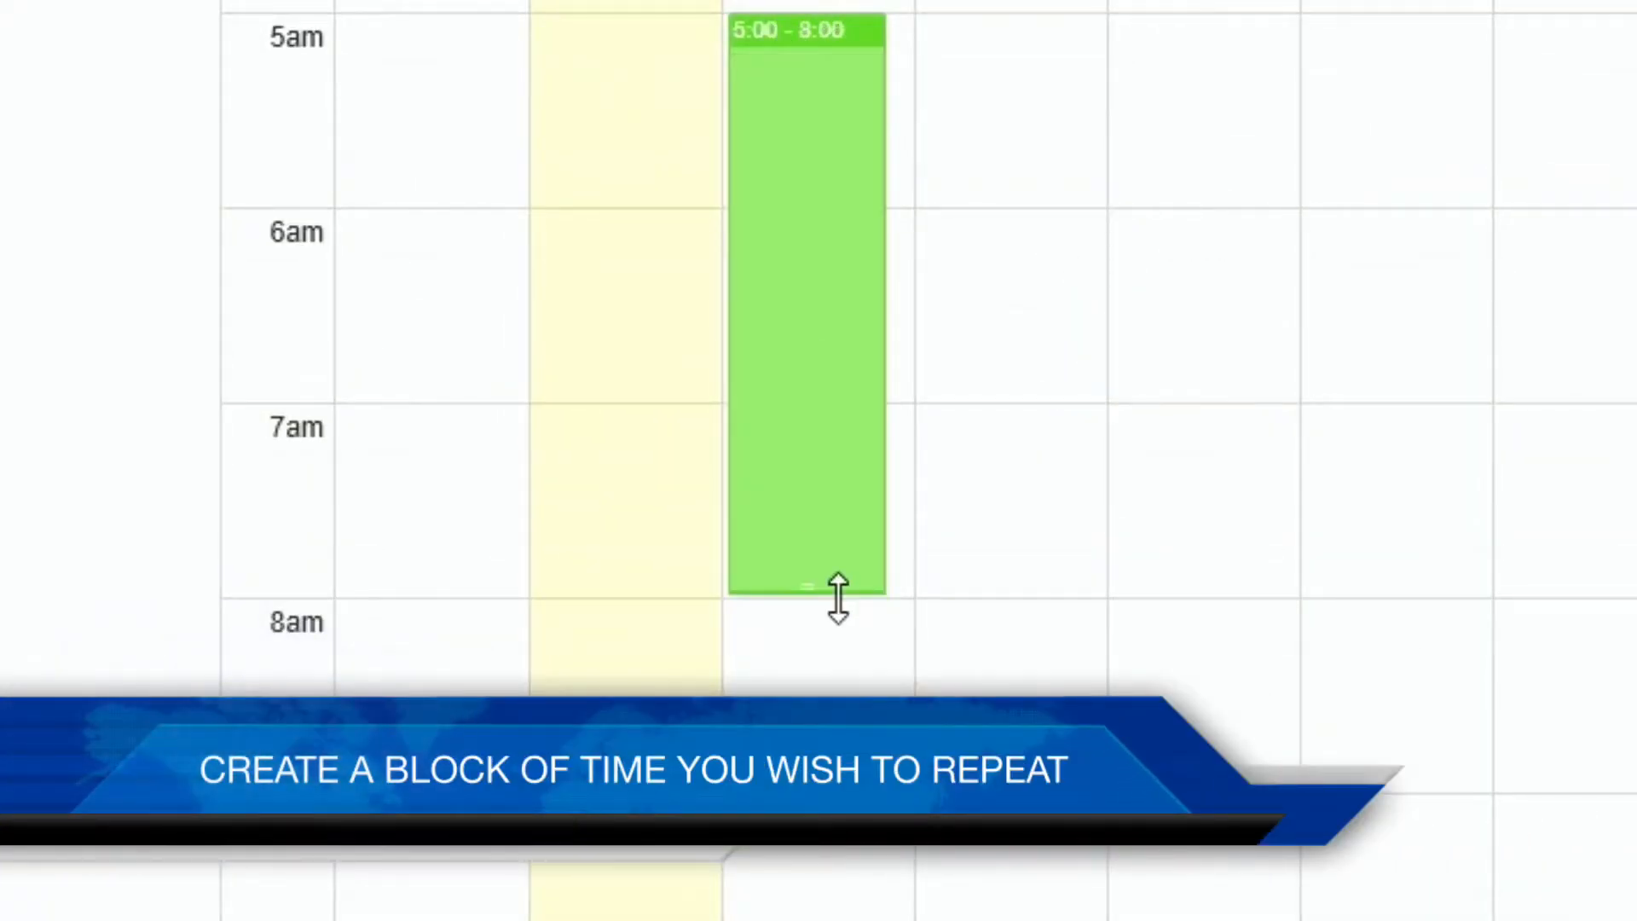
{"action": "left_click_drag", "start_coordinate": [837, 599], "coordinate": [869, 585]}
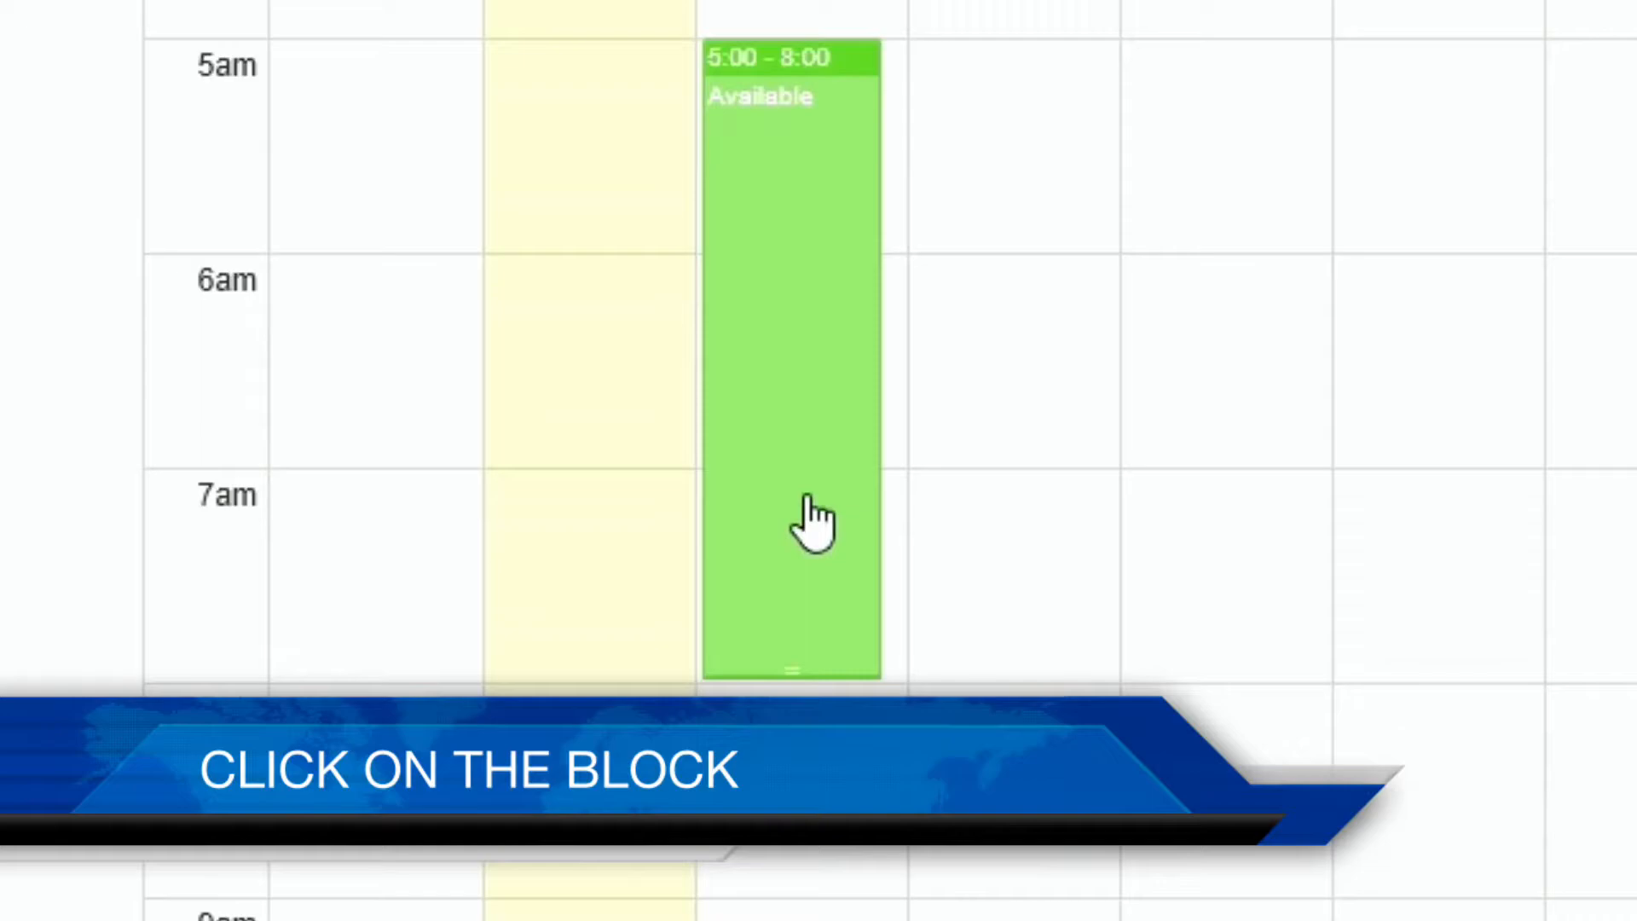
- Add a Monday-to-Friday recurrence with no end date to the Tuesday Available slot and check the following week
{"action": "left_click", "coordinate": [778, 311]}
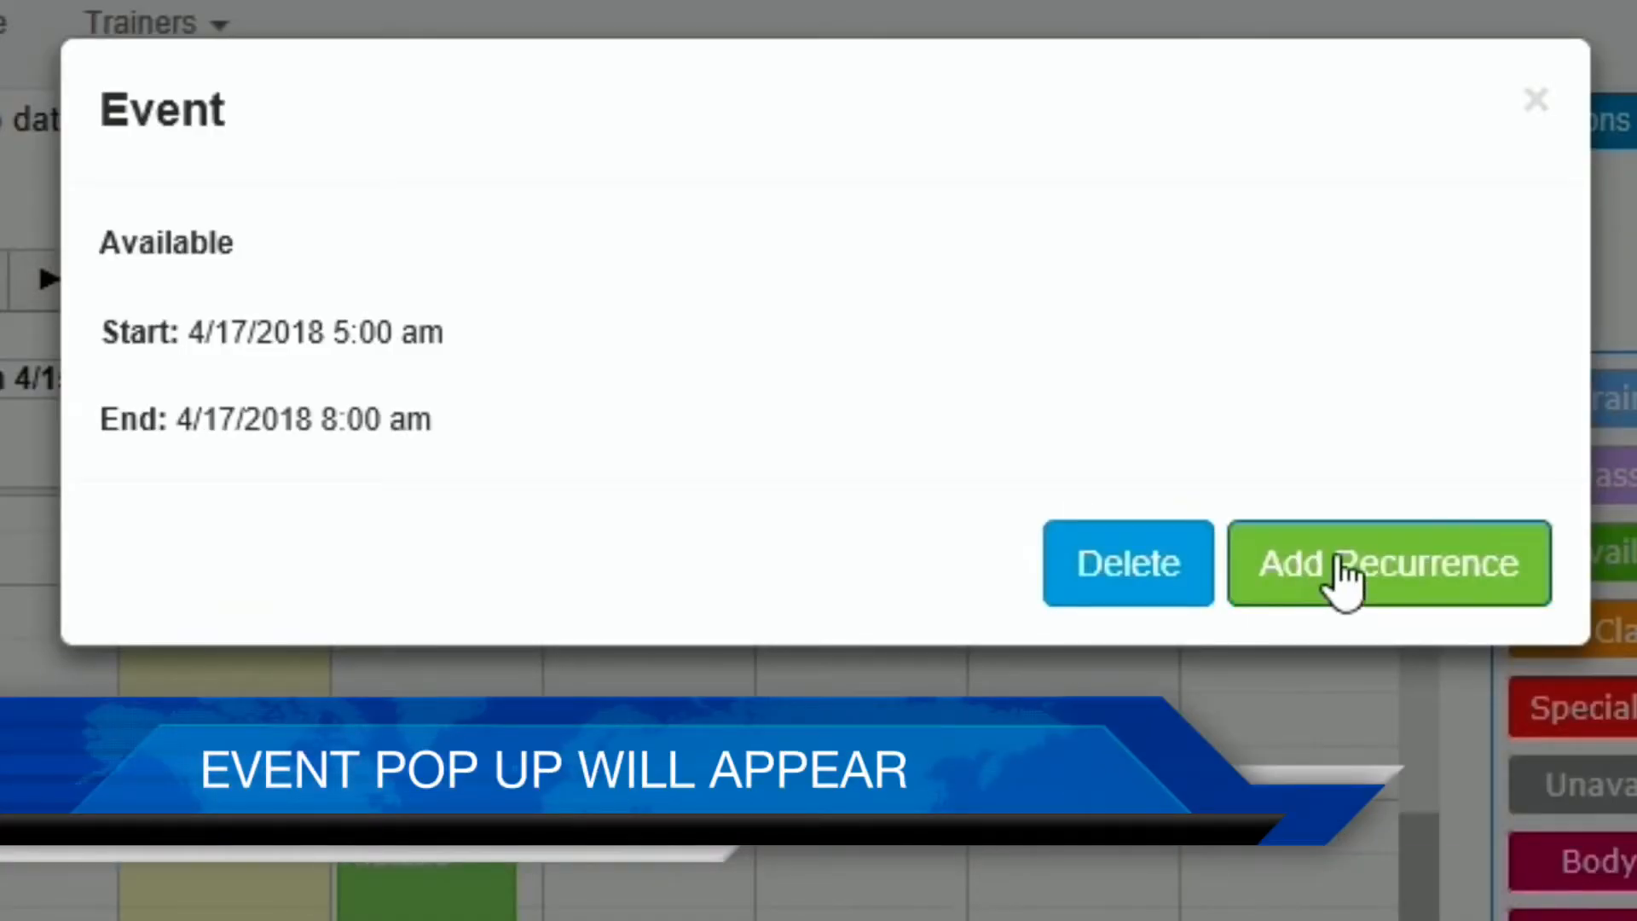
{"action": "left_click", "coordinate": [1411, 599]}
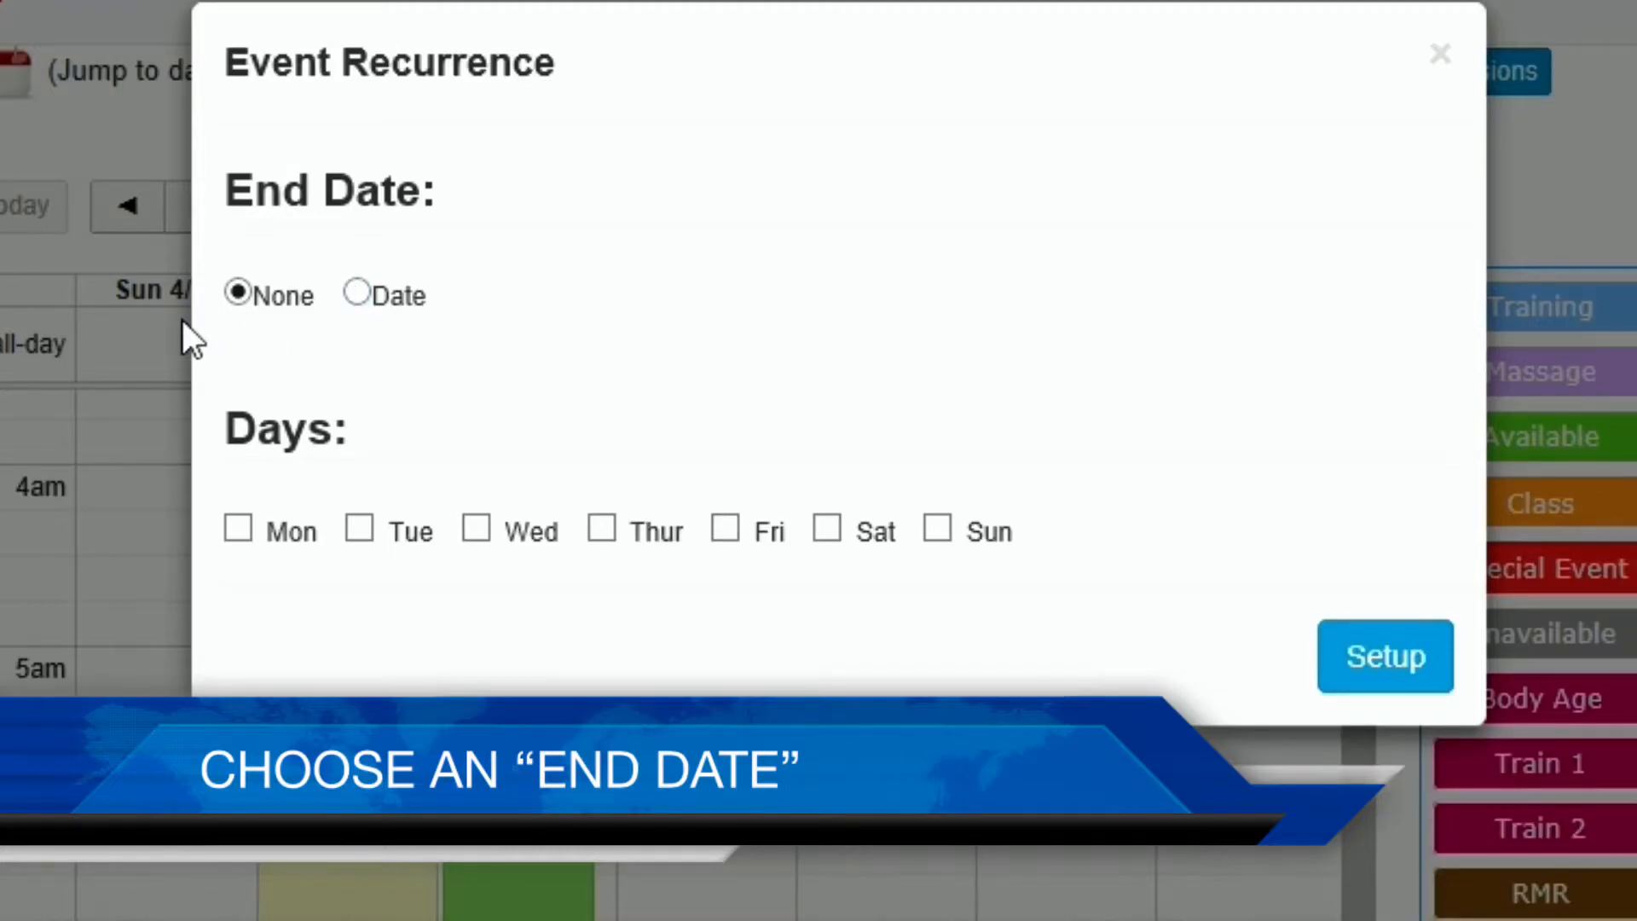
{"action": "left_click", "coordinate": [232, 532]}
{"action": "left_click", "coordinate": [356, 530]}
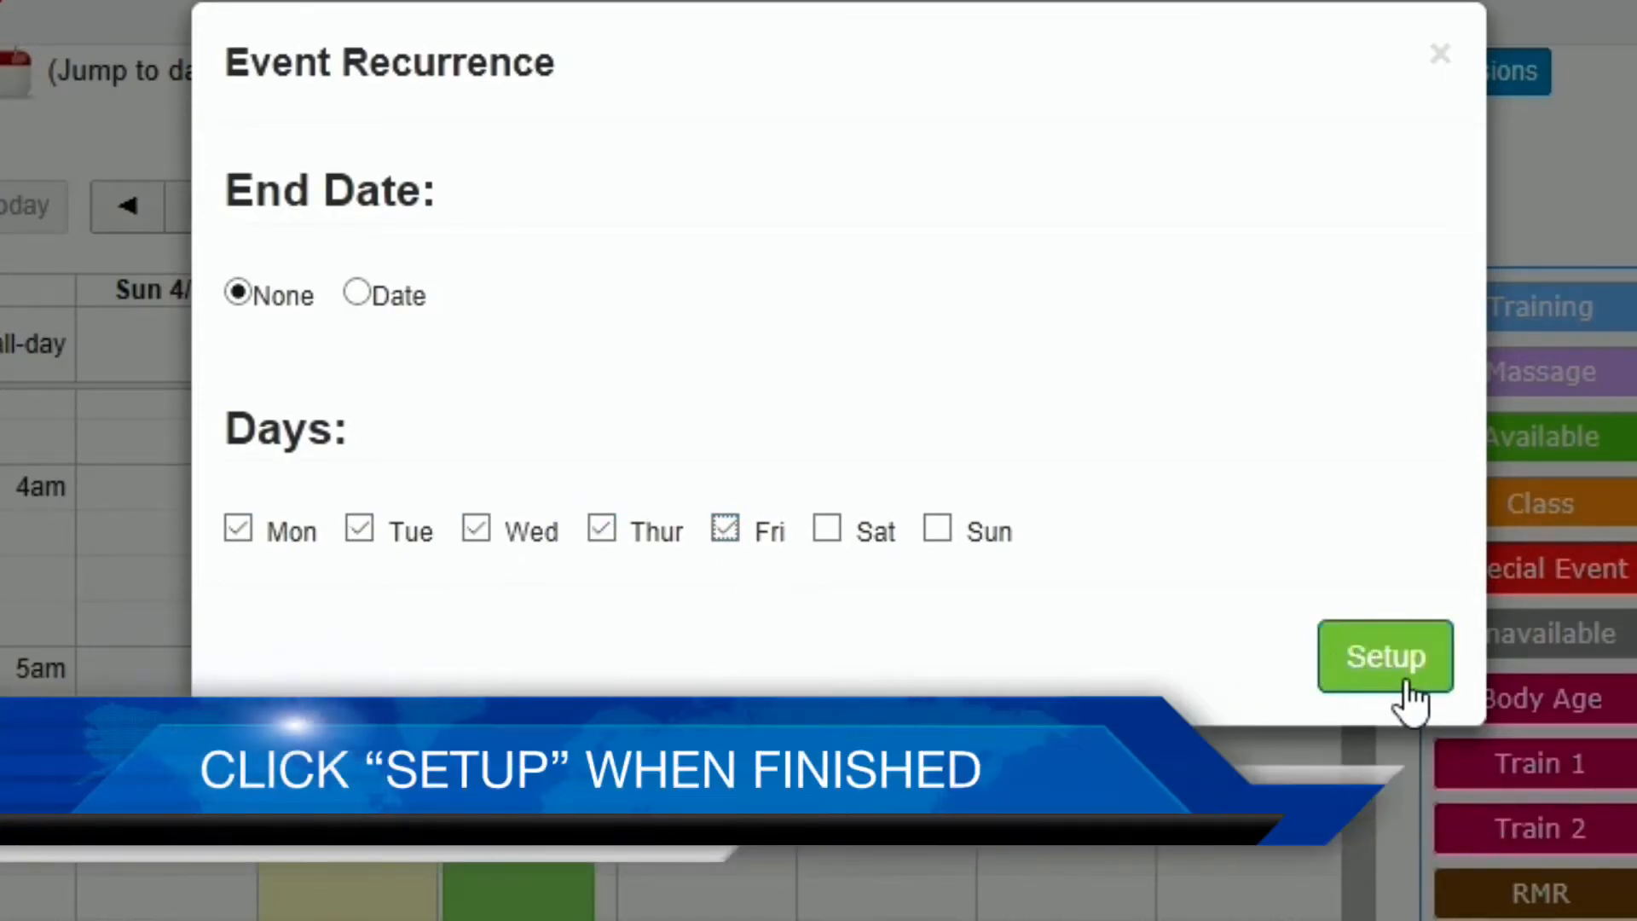
{"action": "left_click", "coordinate": [1347, 668]}
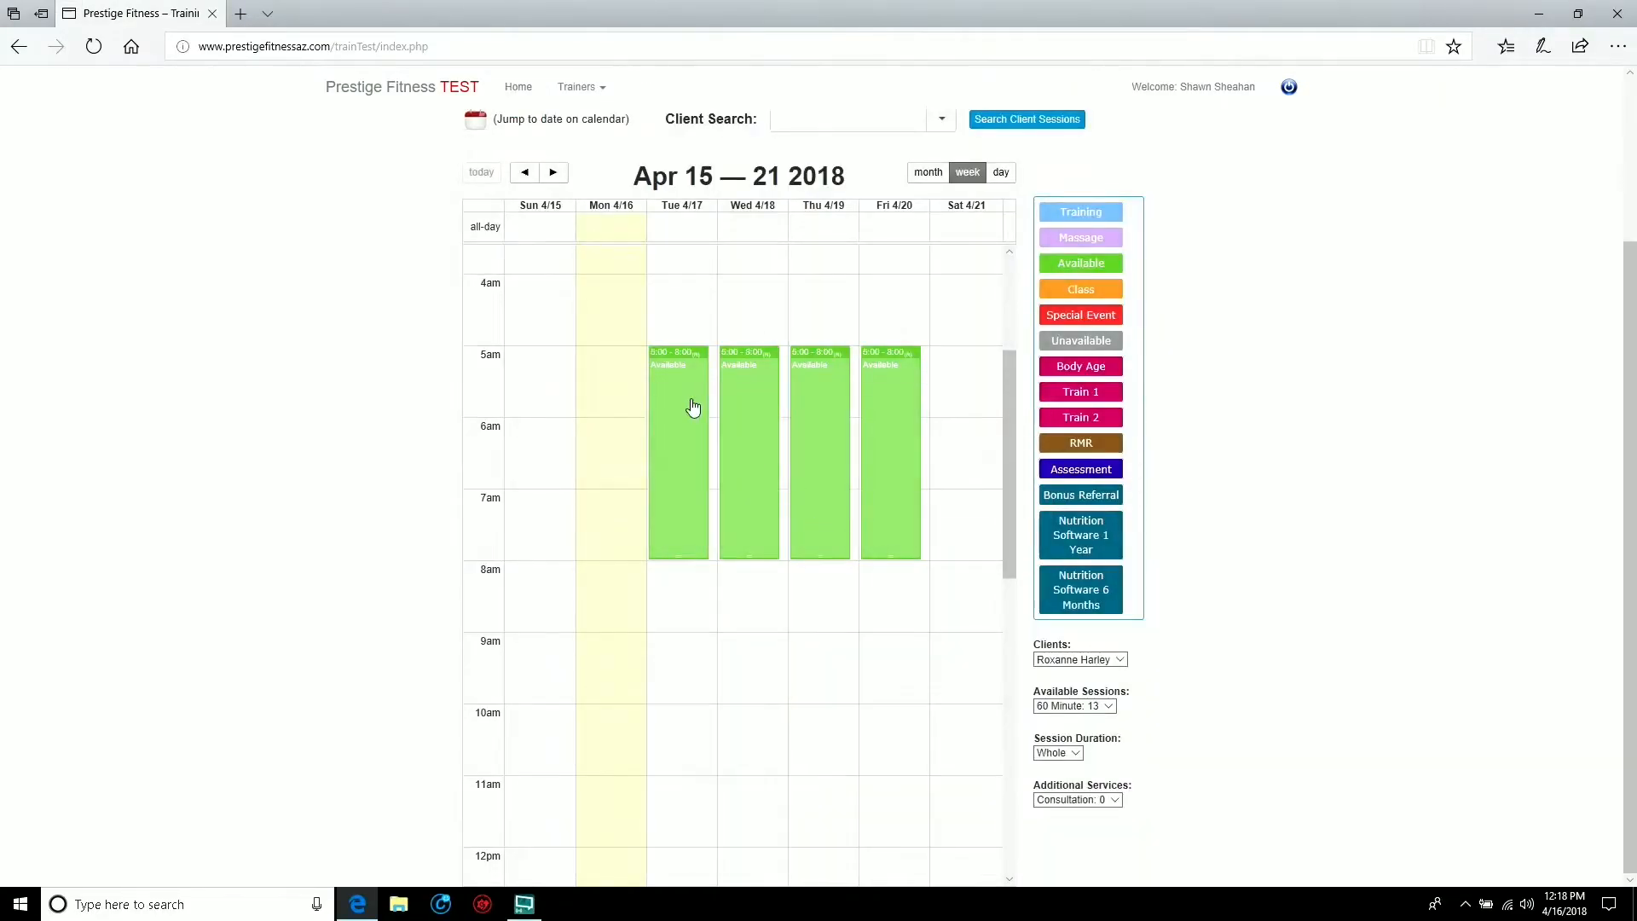
{"action": "left_click", "coordinate": [555, 174]}
{"action": "scroll", "coordinate": [673, 474], "scroll_direction": "up", "scroll_amount": 3}
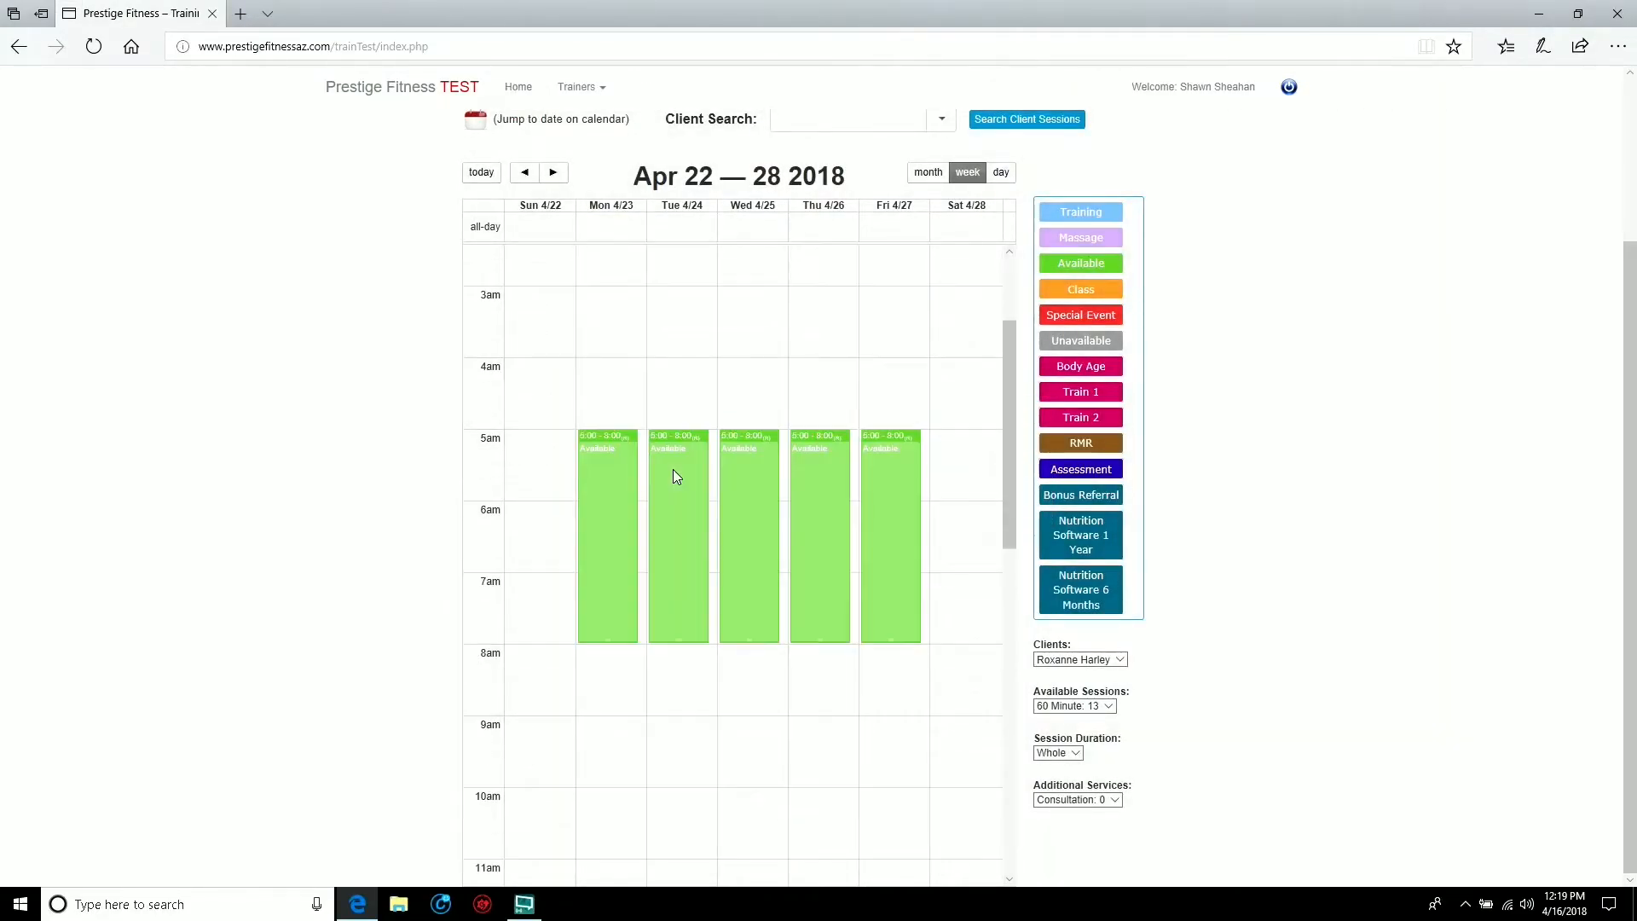
{"action": "left_click", "coordinate": [525, 172]}
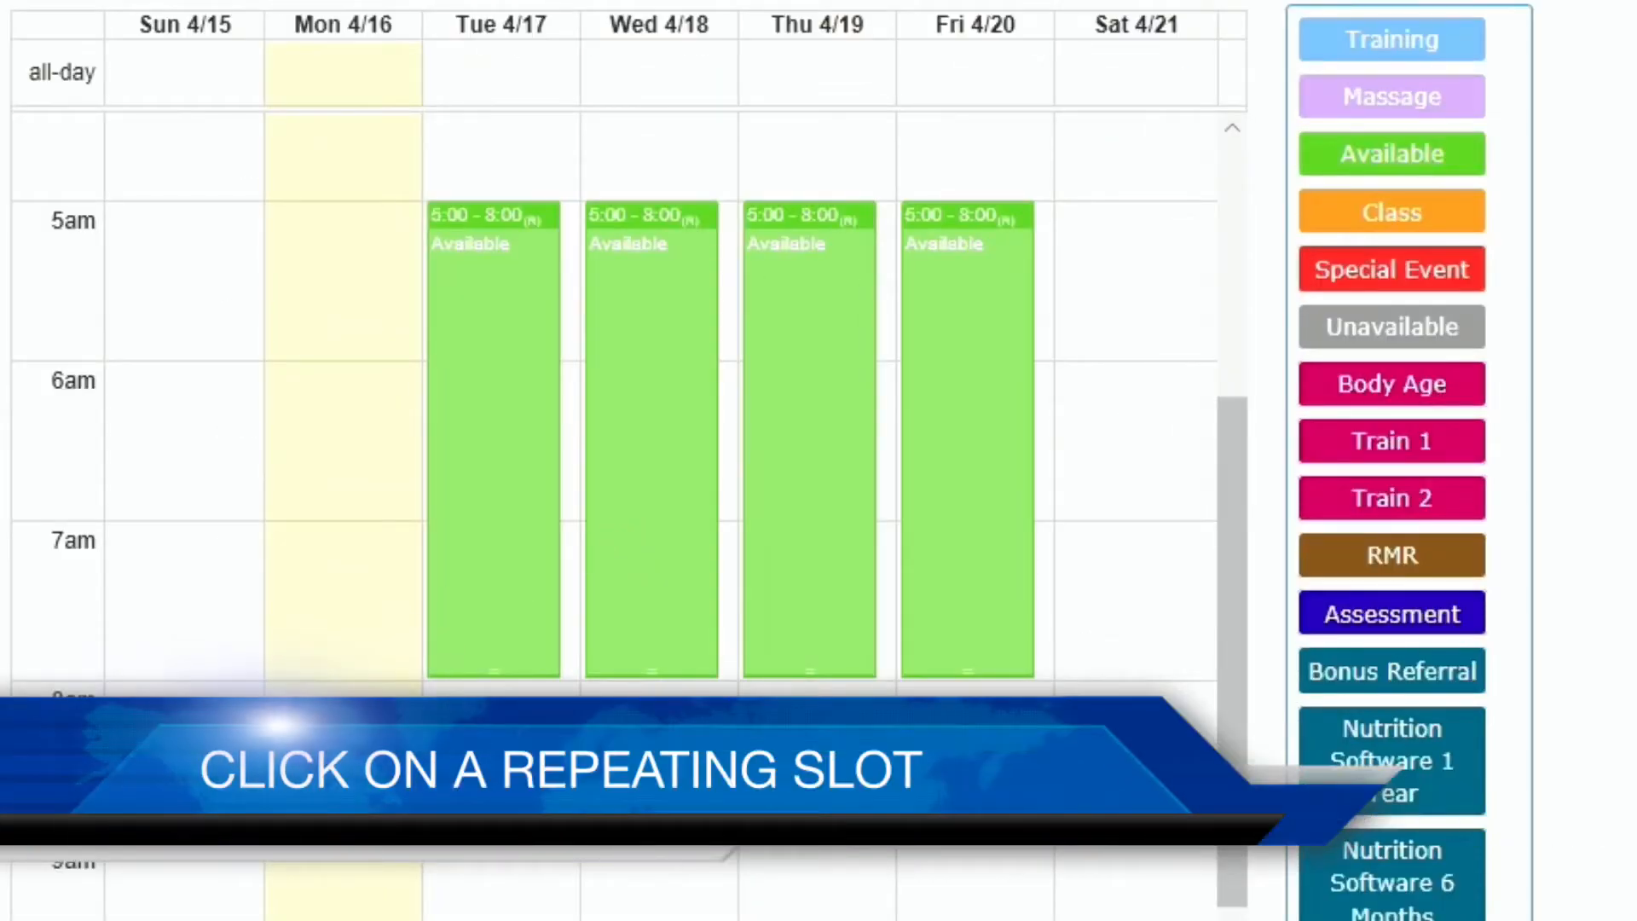
- Edit the recurrence of the Tuesday 4/17 slot by unselecting its checked weekdays, and apply the change
{"action": "left_click", "coordinate": [523, 559]}
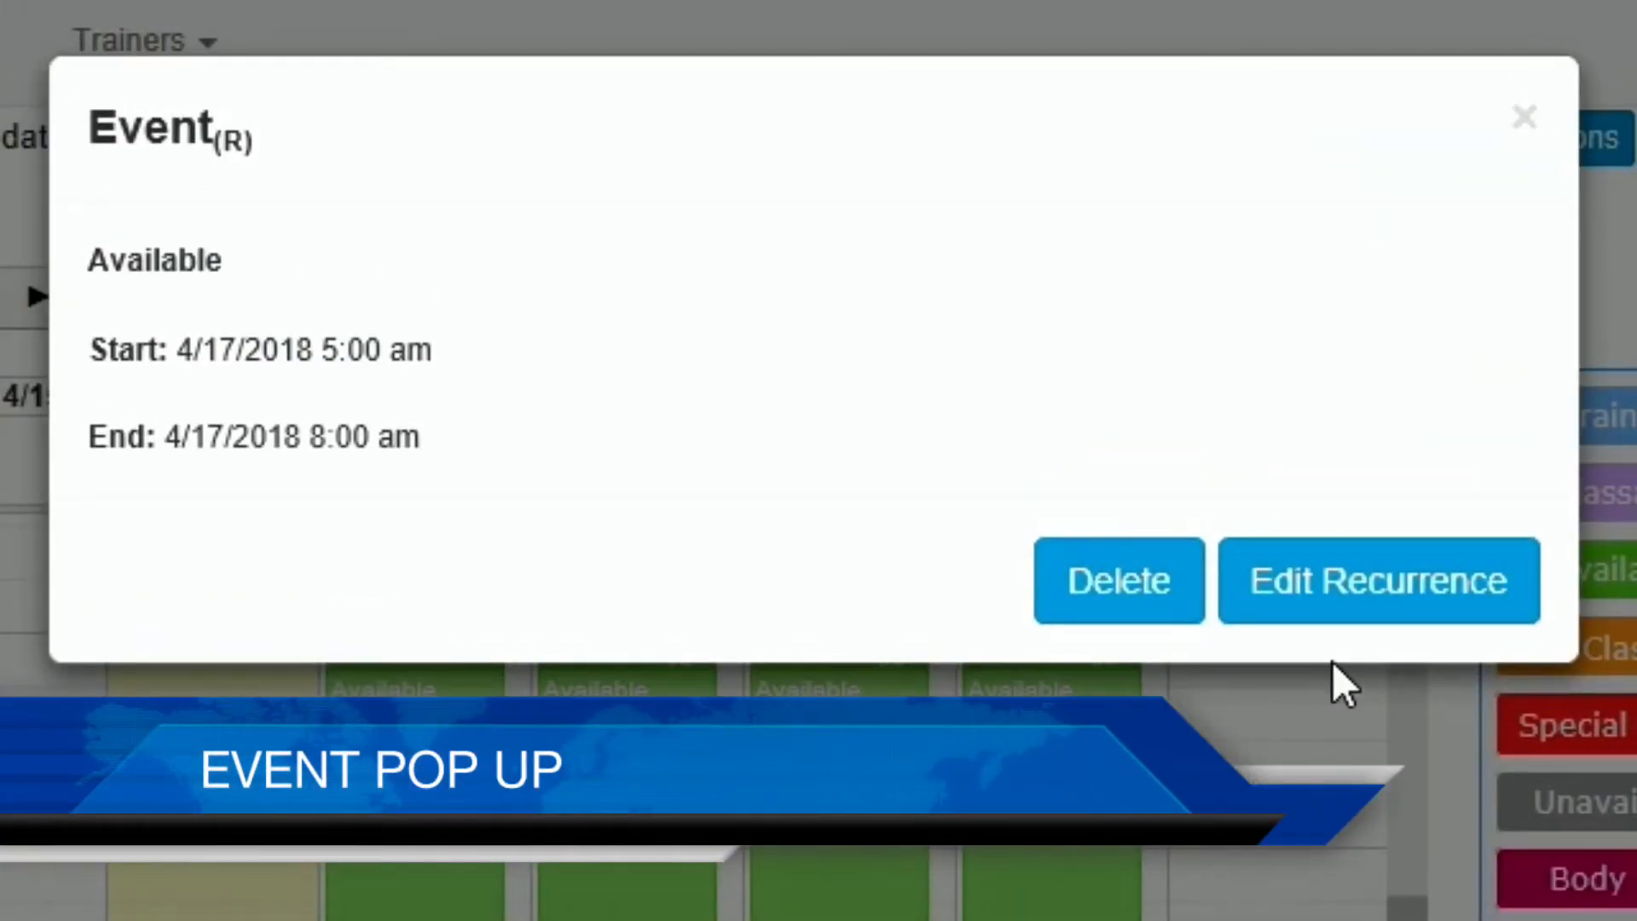
{"action": "left_click", "coordinate": [1377, 596]}
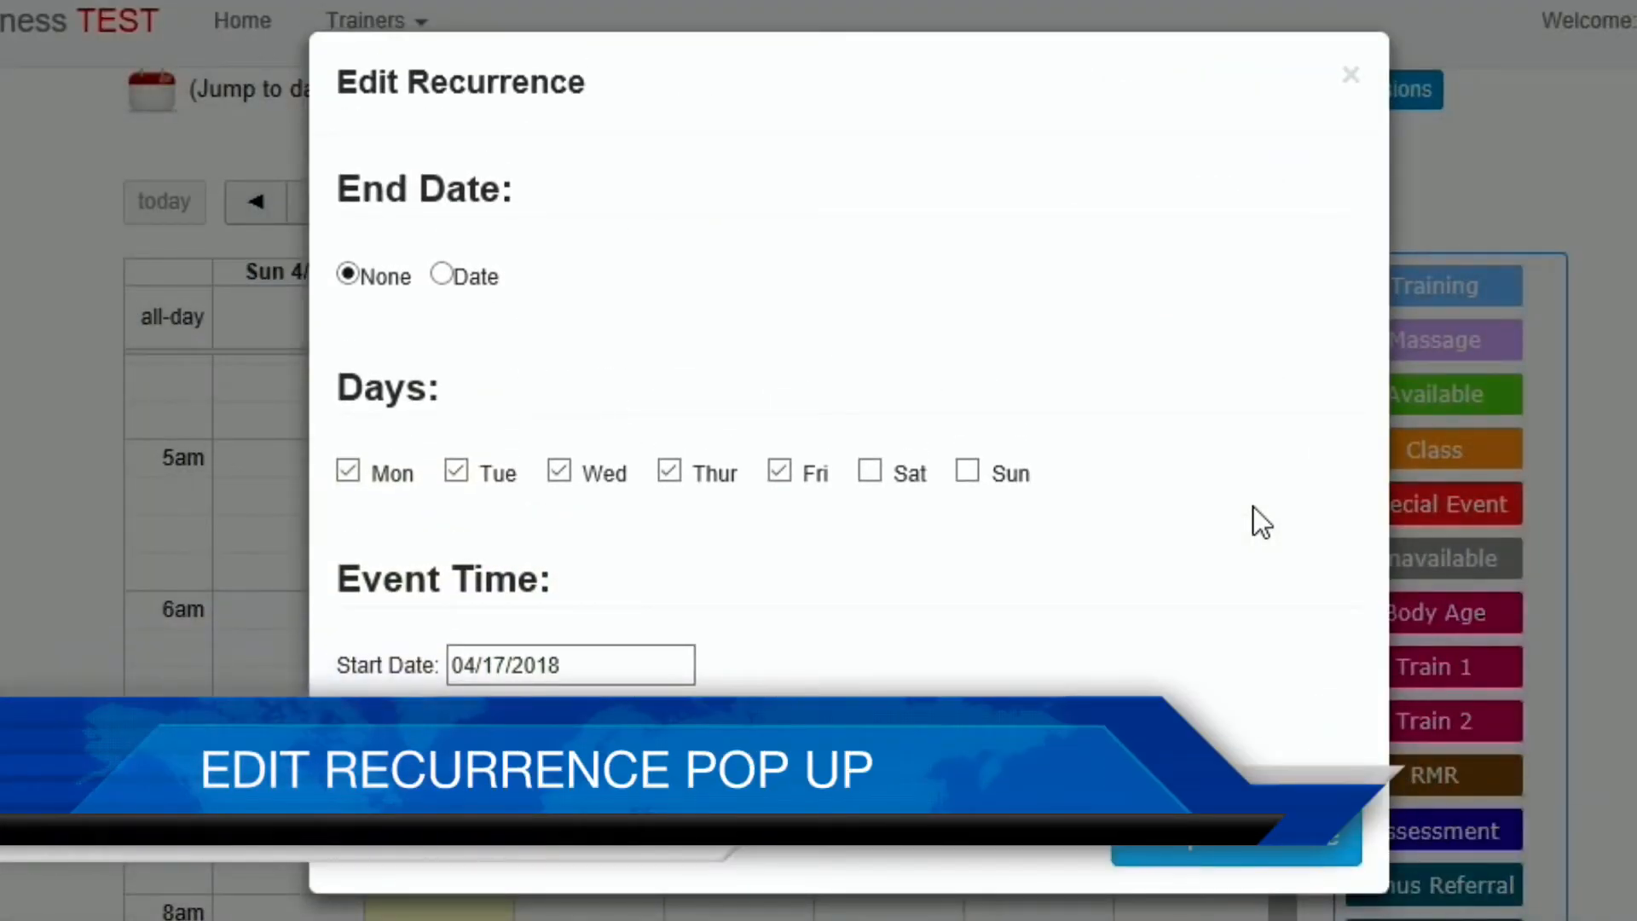
{"action": "left_click", "coordinate": [345, 469]}
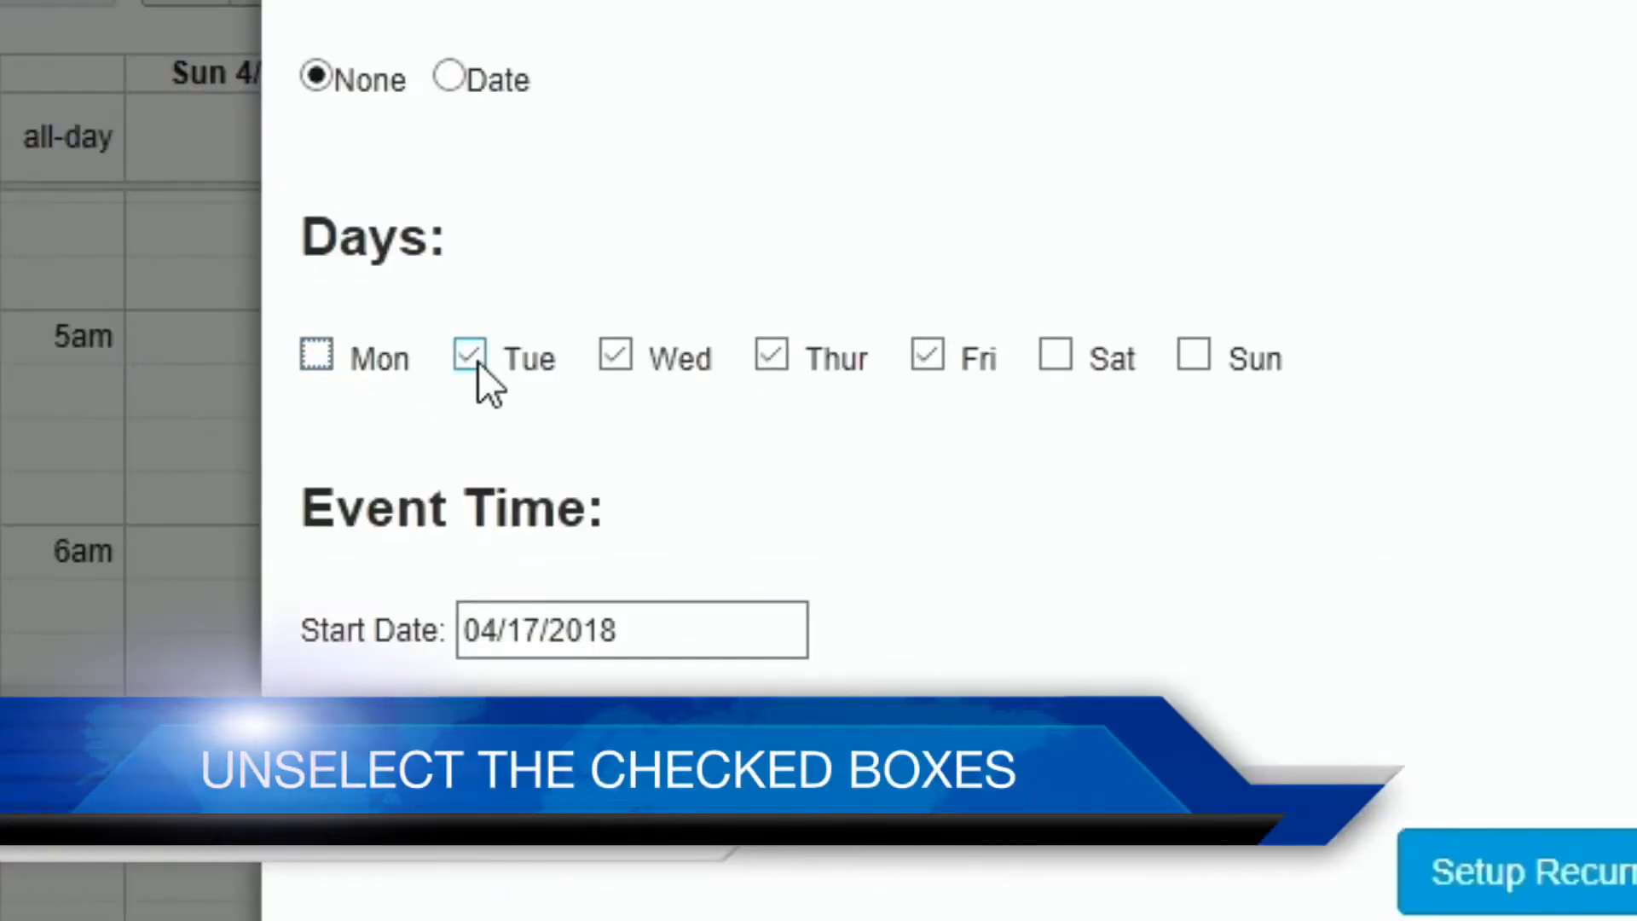
{"action": "left_click", "coordinate": [477, 361]}
{"action": "left_click", "coordinate": [612, 358]}
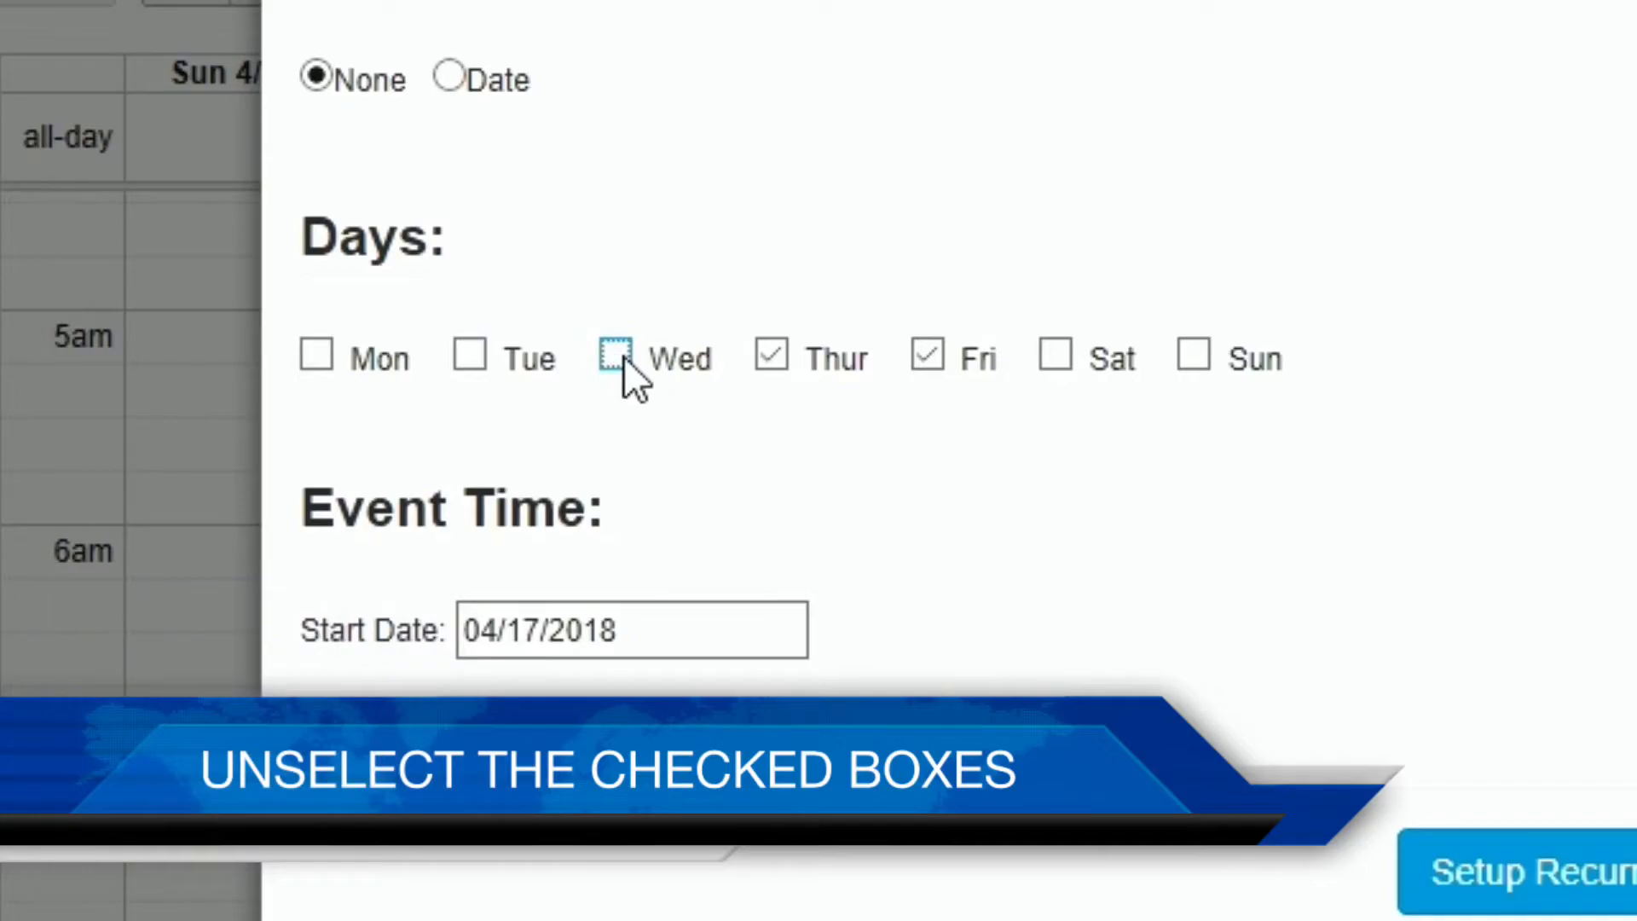
{"action": "left_click", "coordinate": [925, 354]}
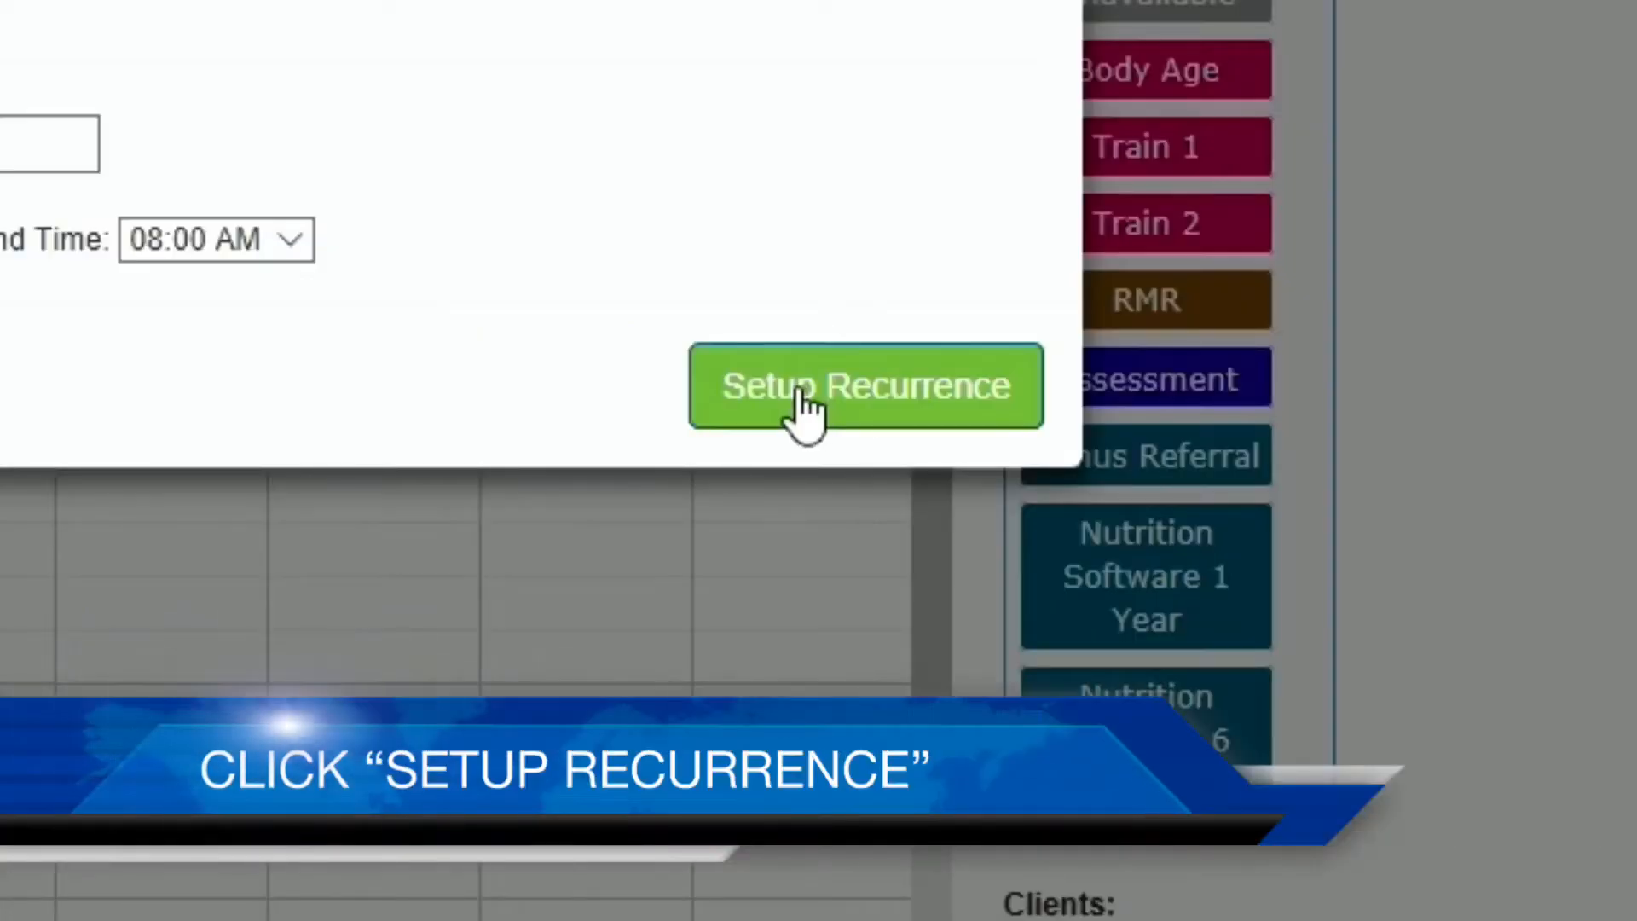
{"action": "left_click", "coordinate": [1500, 869]}
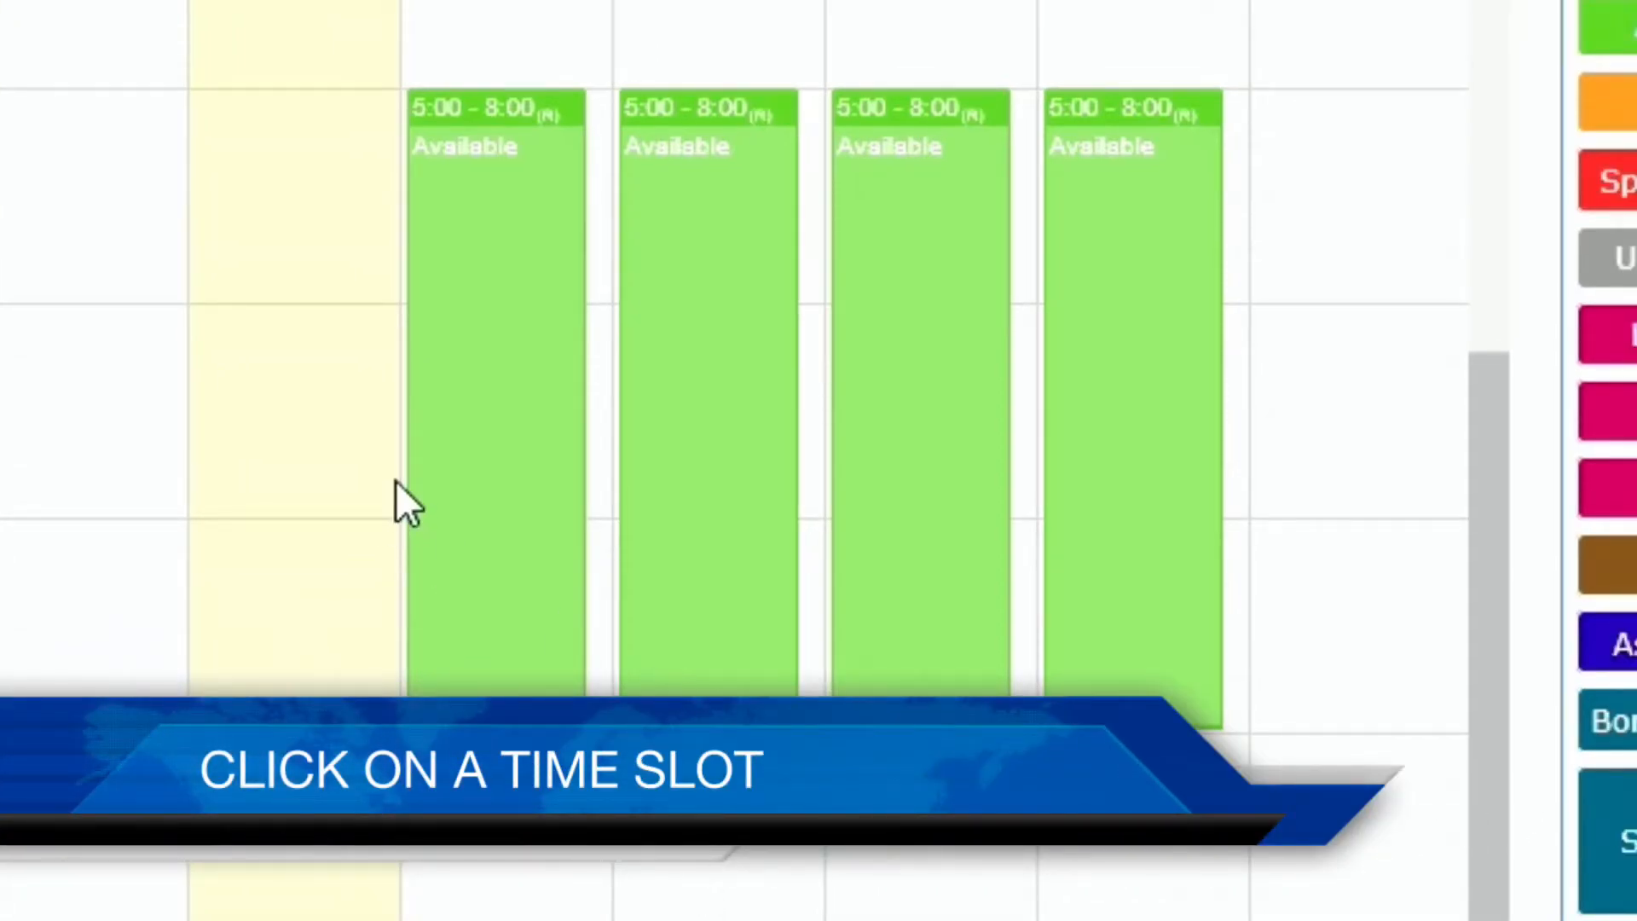
- Delete the entire series of recurring Available slots, starting from the Thu 4/19 event
{"action": "left_click", "coordinate": [525, 426]}
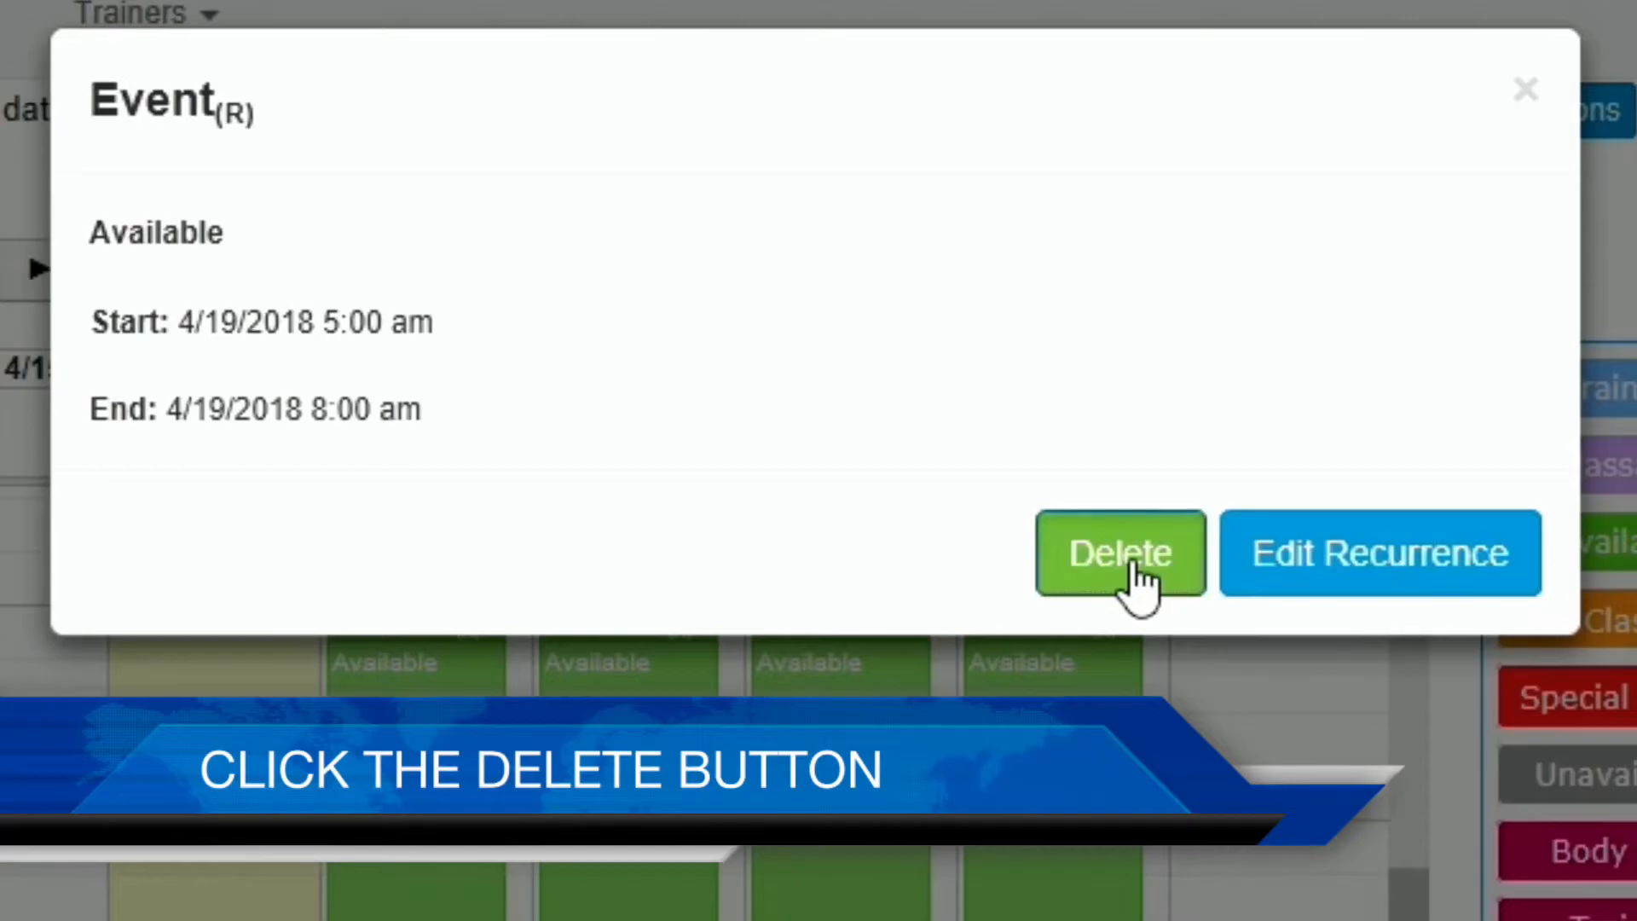
{"action": "left_click", "coordinate": [1134, 565]}
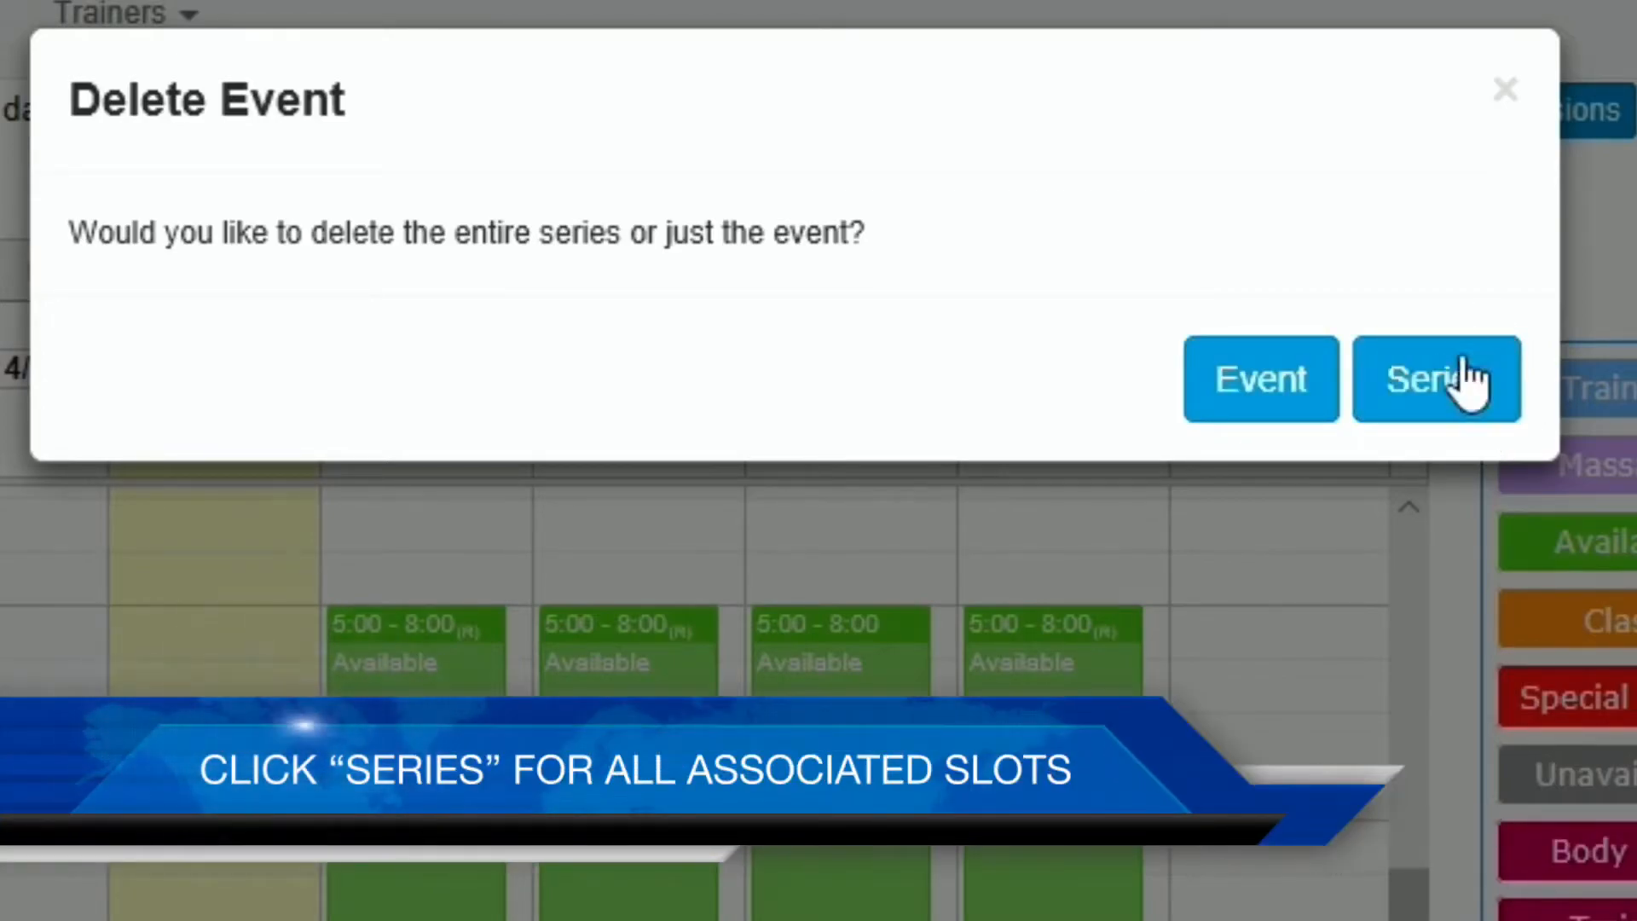
{"action": "left_click", "coordinate": [1425, 401]}
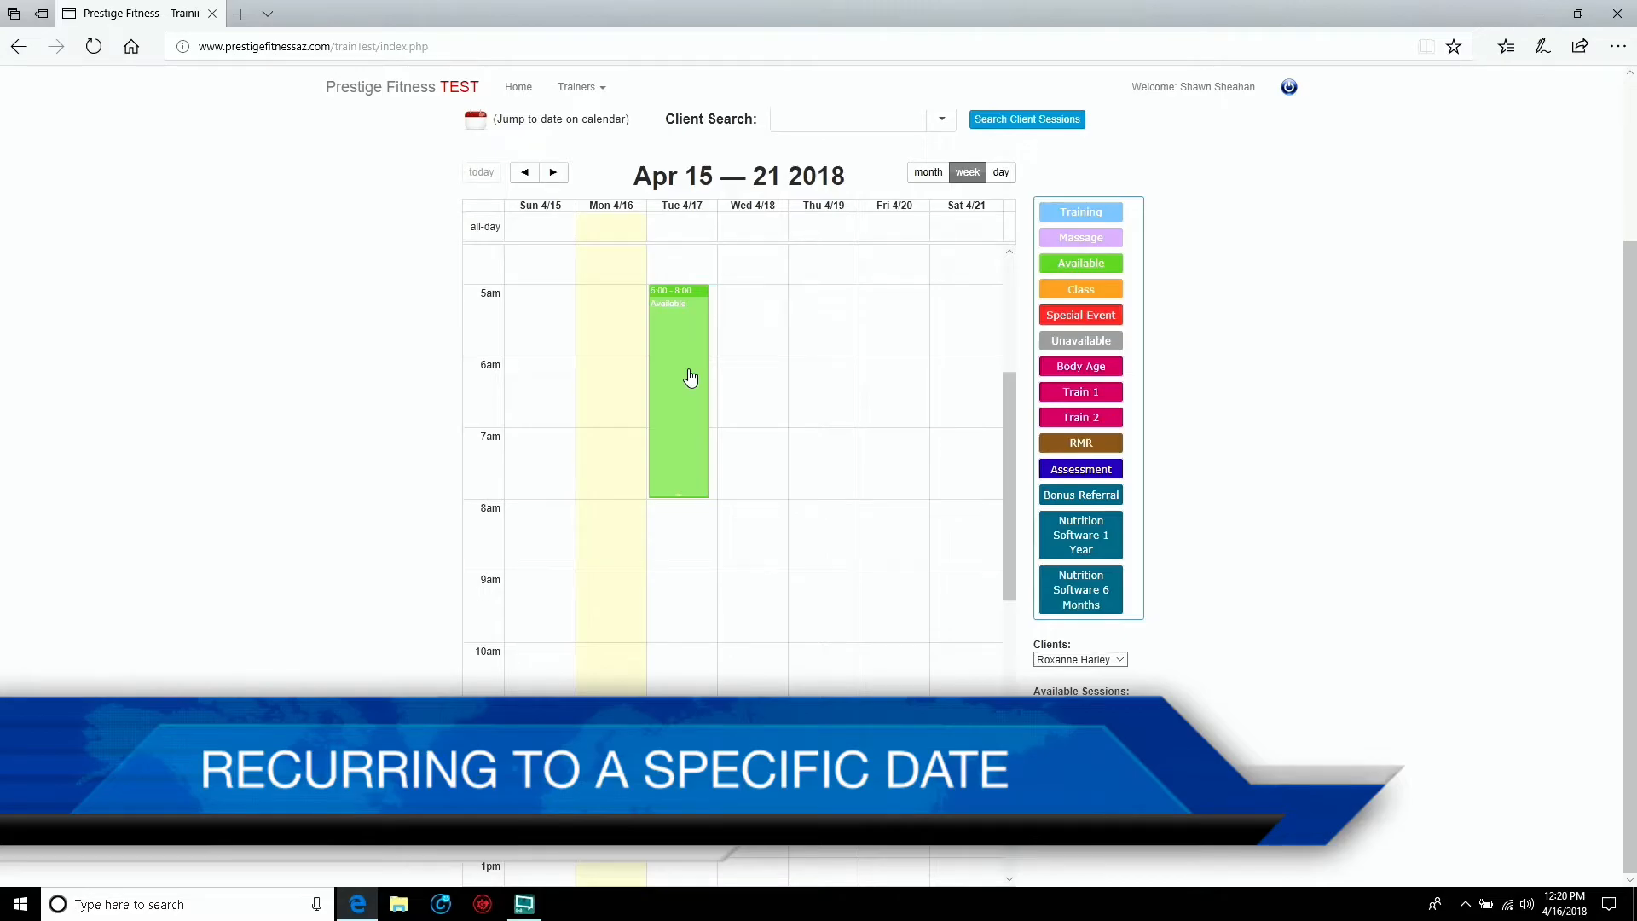
- Start a recurrence for the Tuesday 4/17 Available slot and select Monday through Friday as the repeat days
{"action": "left_click", "coordinate": [691, 378]}
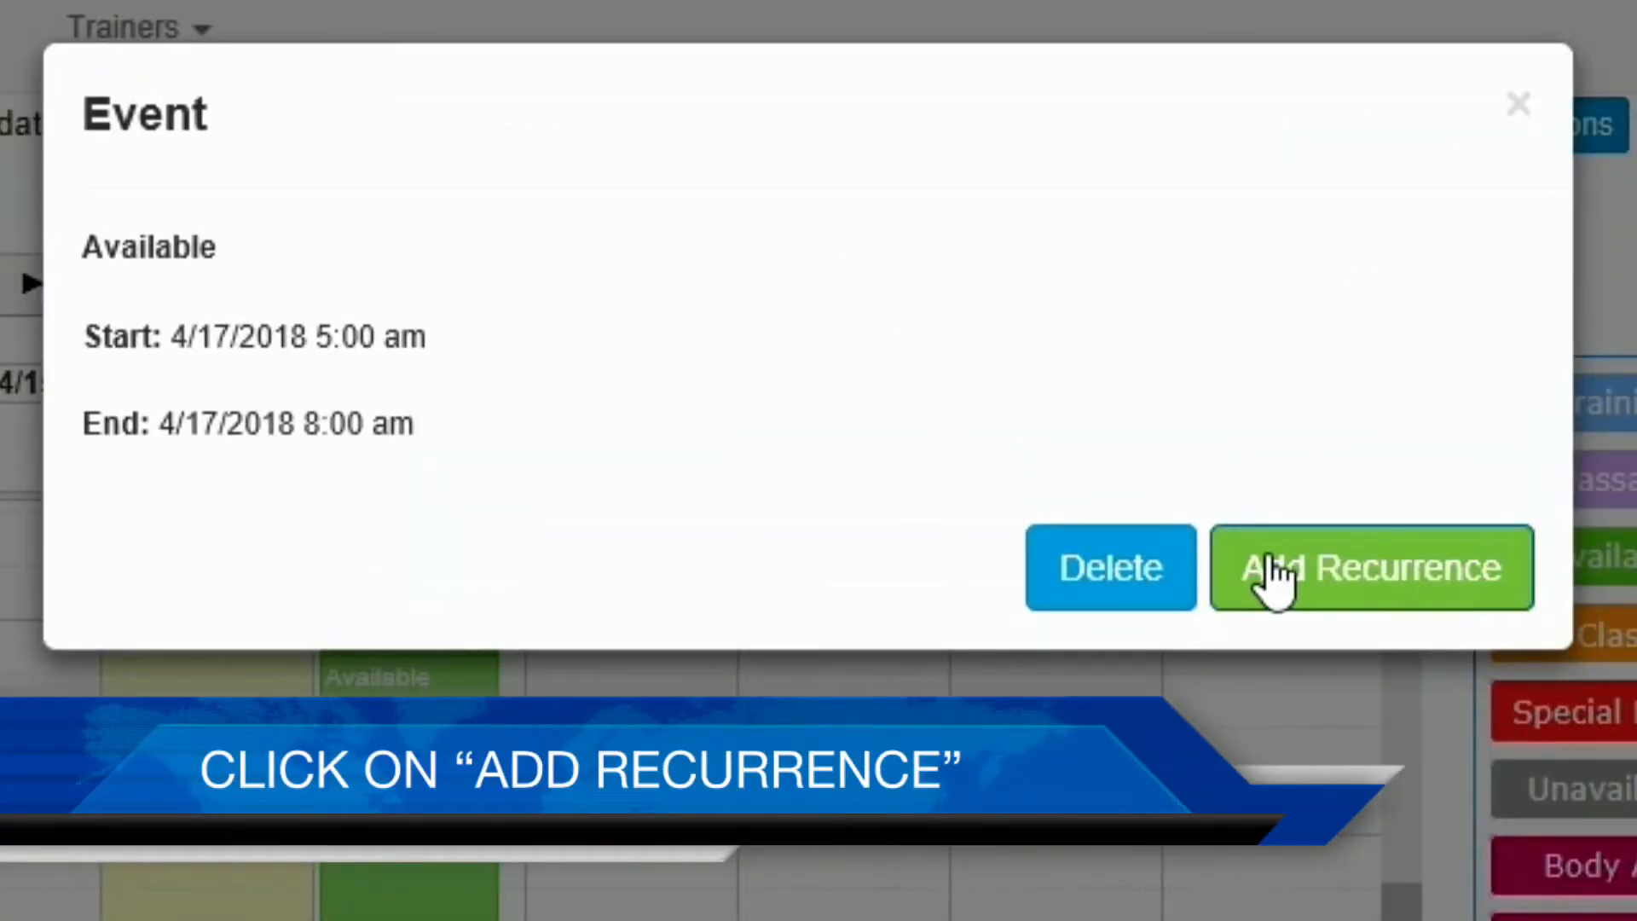
{"action": "left_click", "coordinate": [1307, 584]}
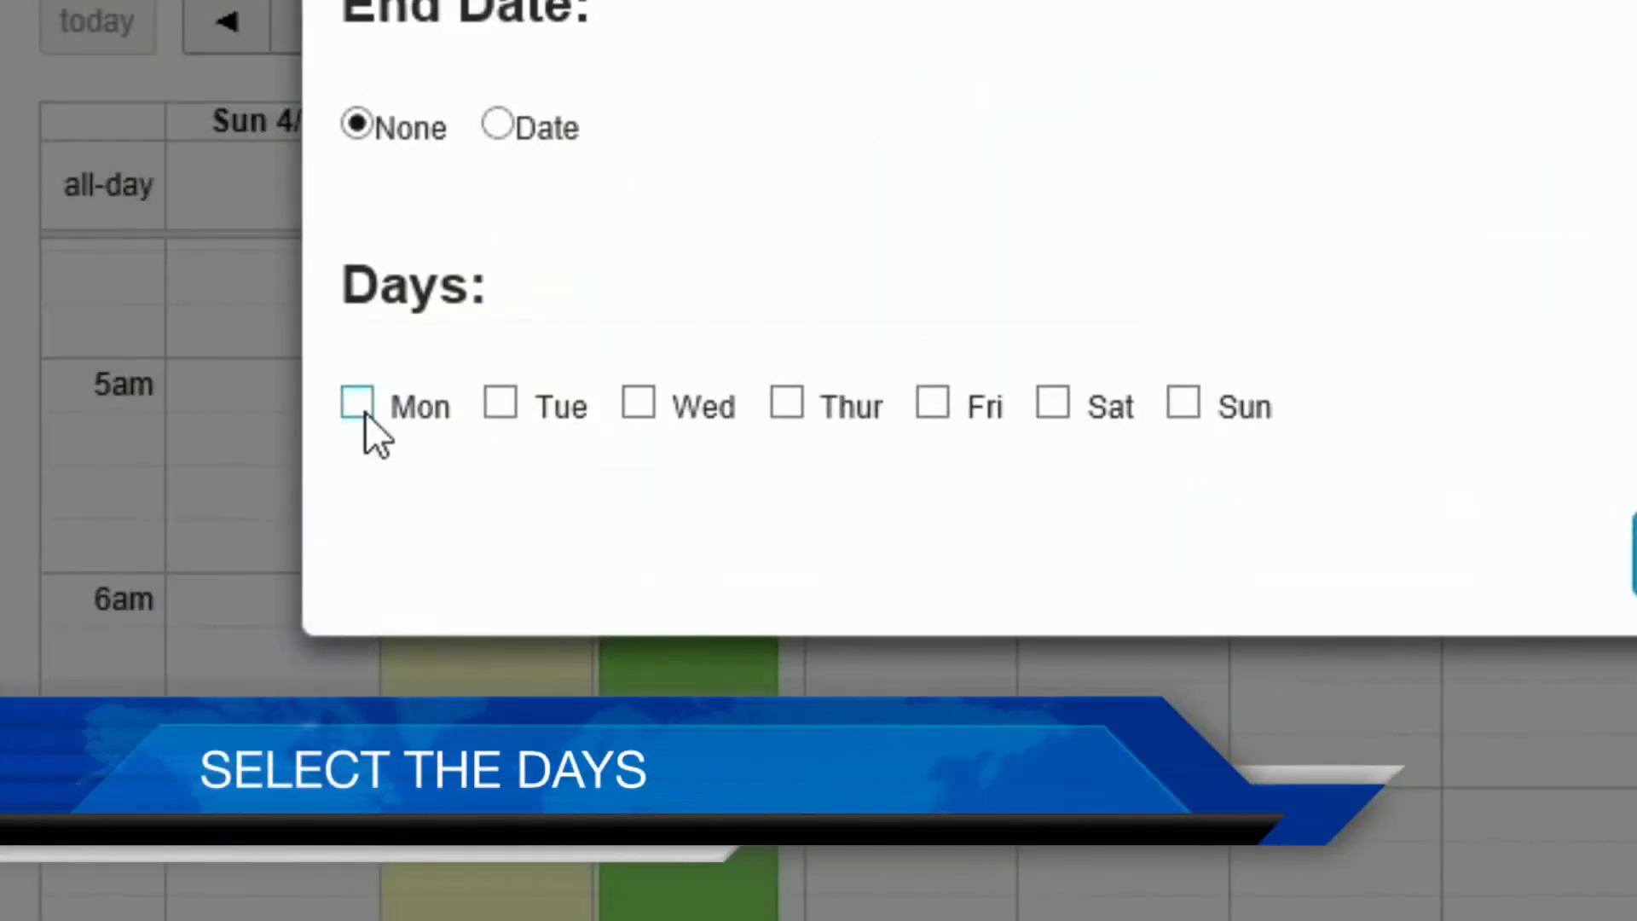
{"action": "left_click", "coordinate": [362, 407]}
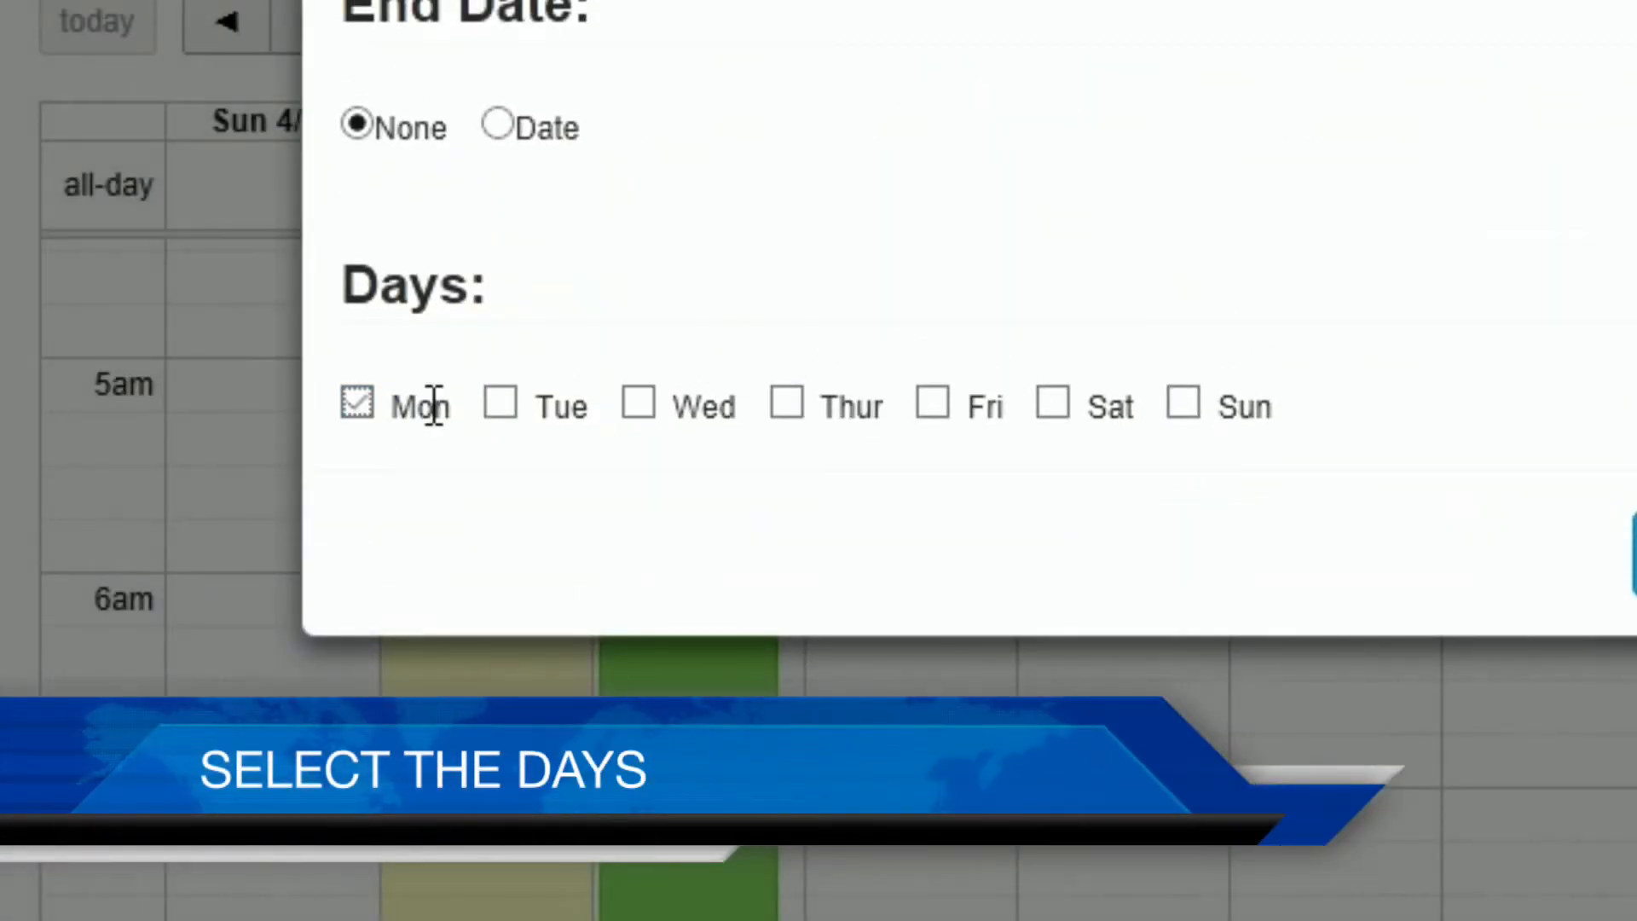
{"action": "left_click", "coordinate": [782, 401]}
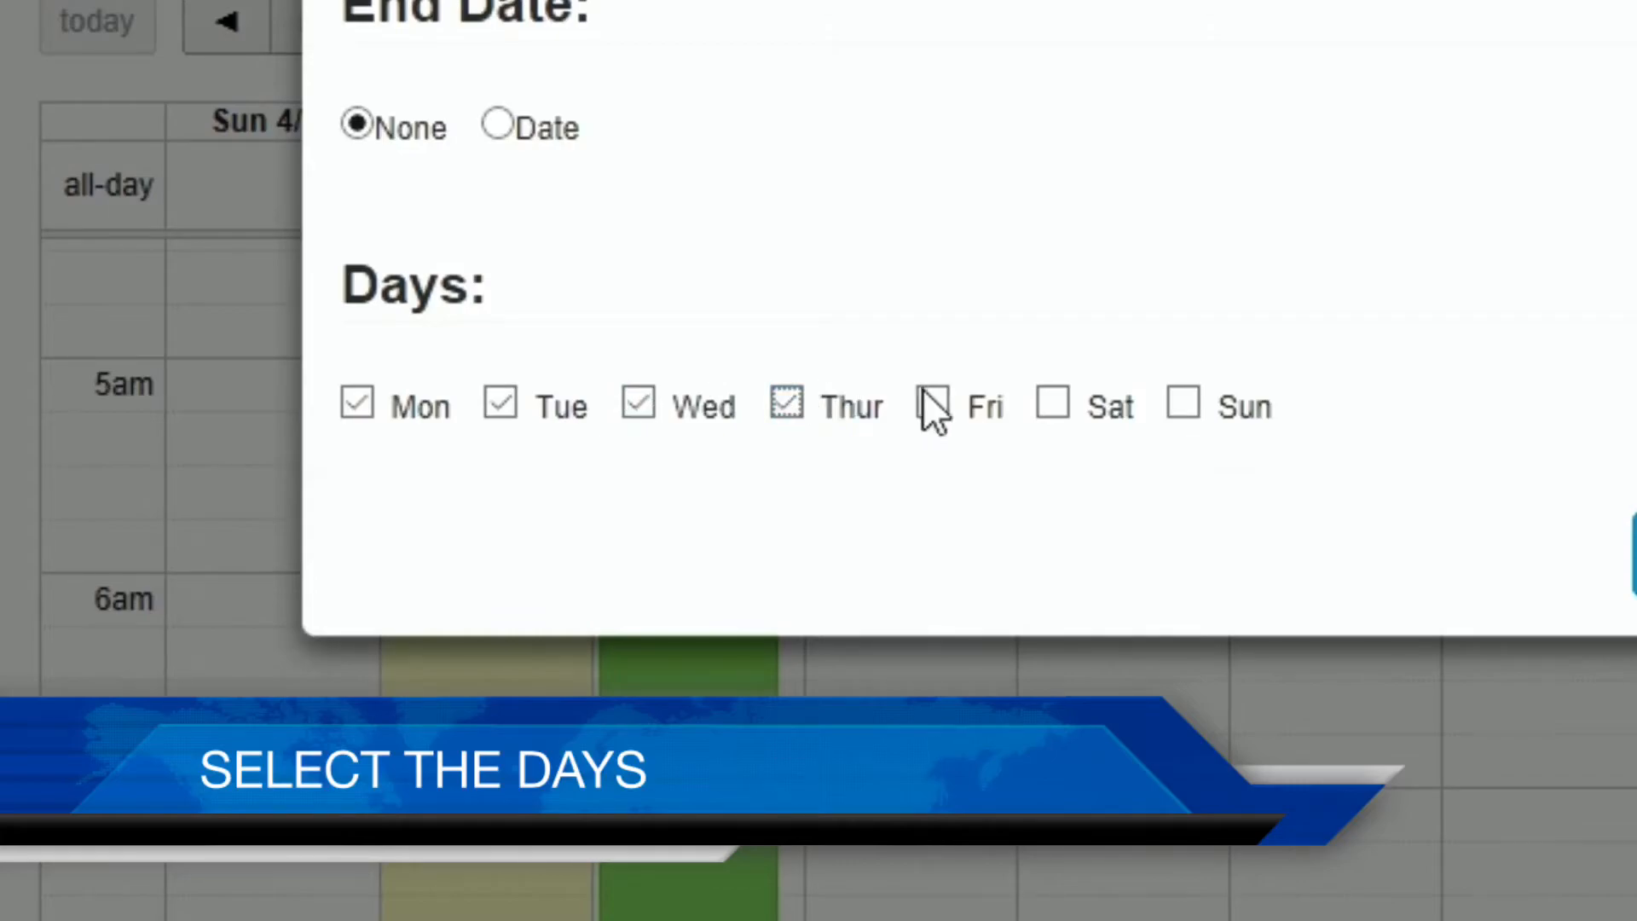
{"action": "left_click", "coordinate": [931, 400]}
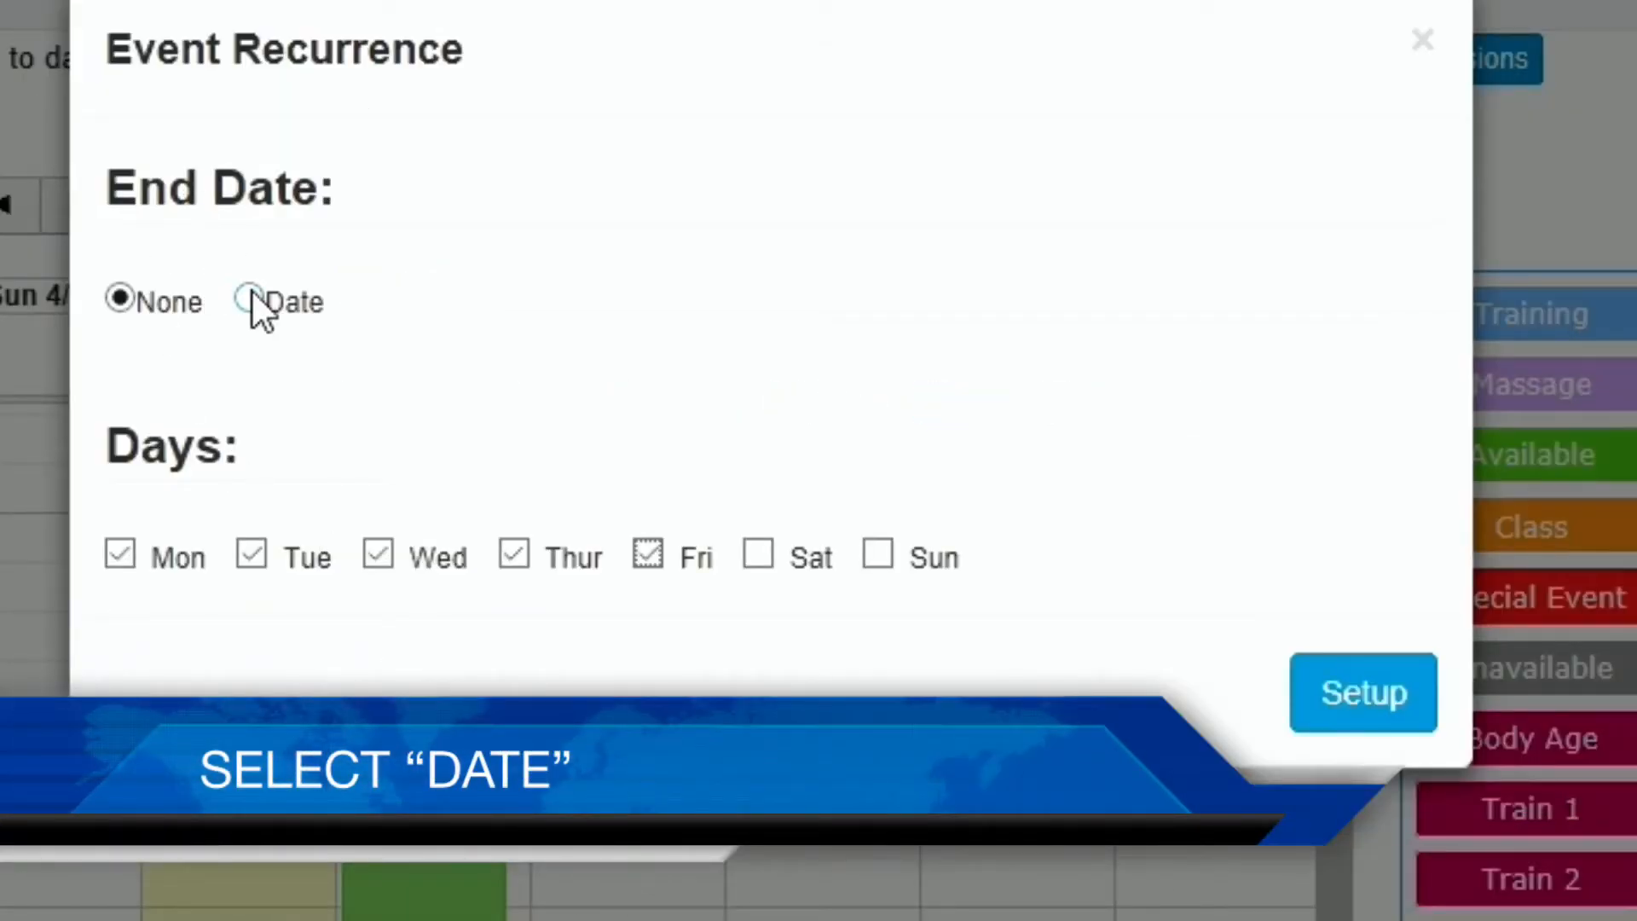
- Limit the recurrence to a specific end date three months ahead and set it up
{"action": "left_click", "coordinate": [257, 296]}
{"action": "left_click", "coordinate": [522, 321]}
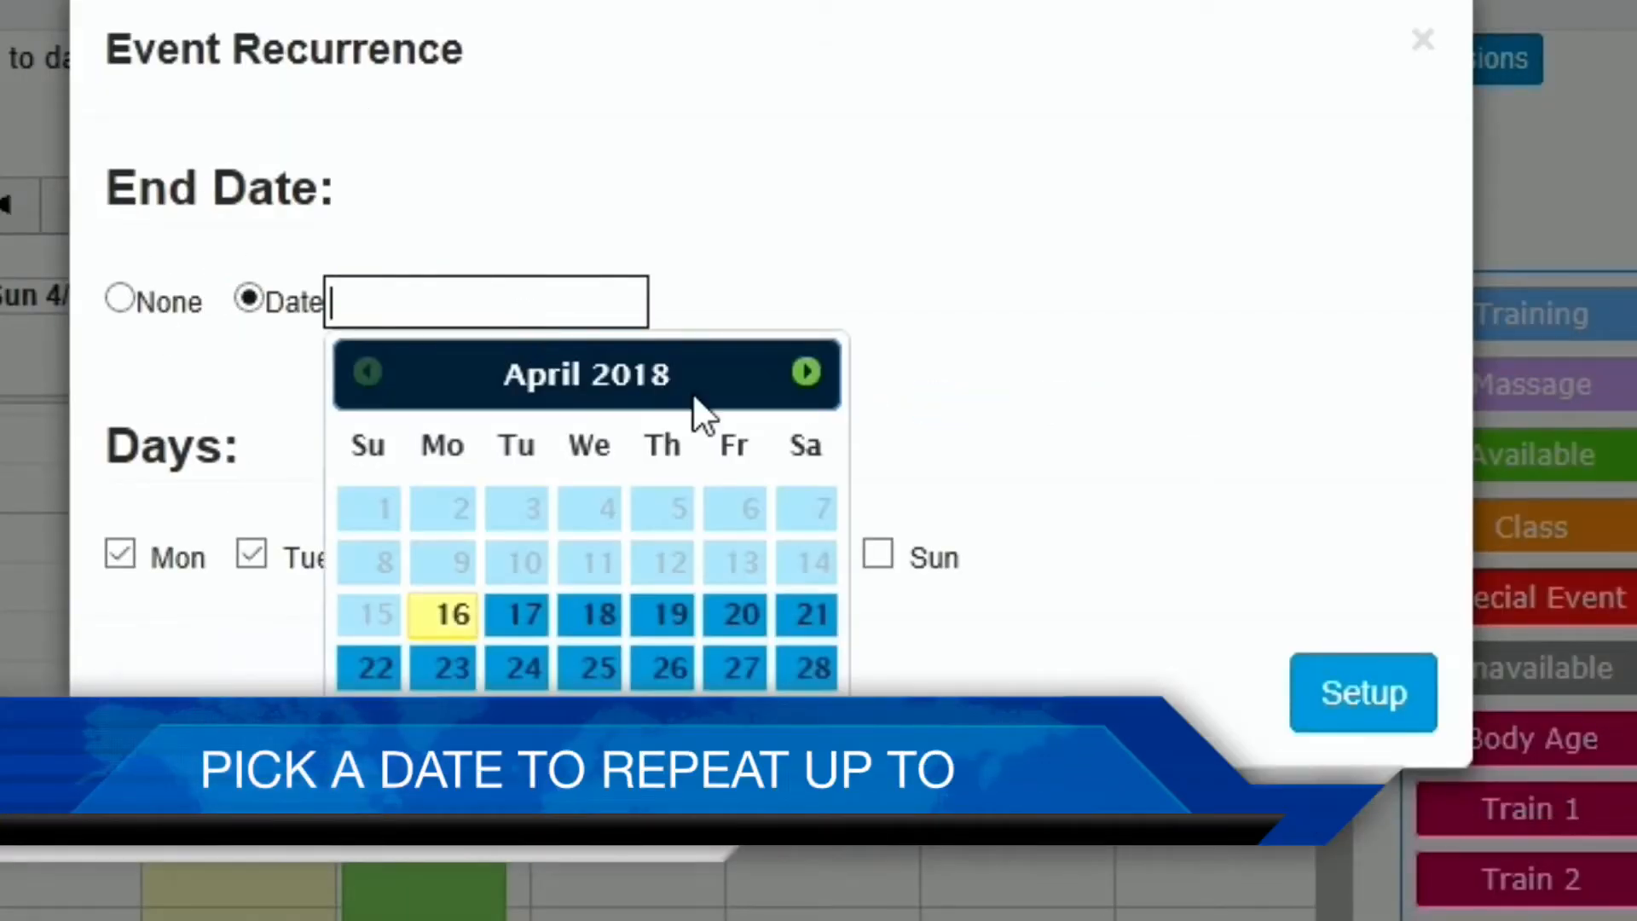
{"action": "left_click", "coordinate": [807, 372]}
{"action": "left_click", "coordinate": [806, 372]}
{"action": "left_click", "coordinate": [807, 371]}
{"action": "left_click", "coordinate": [374, 622]}
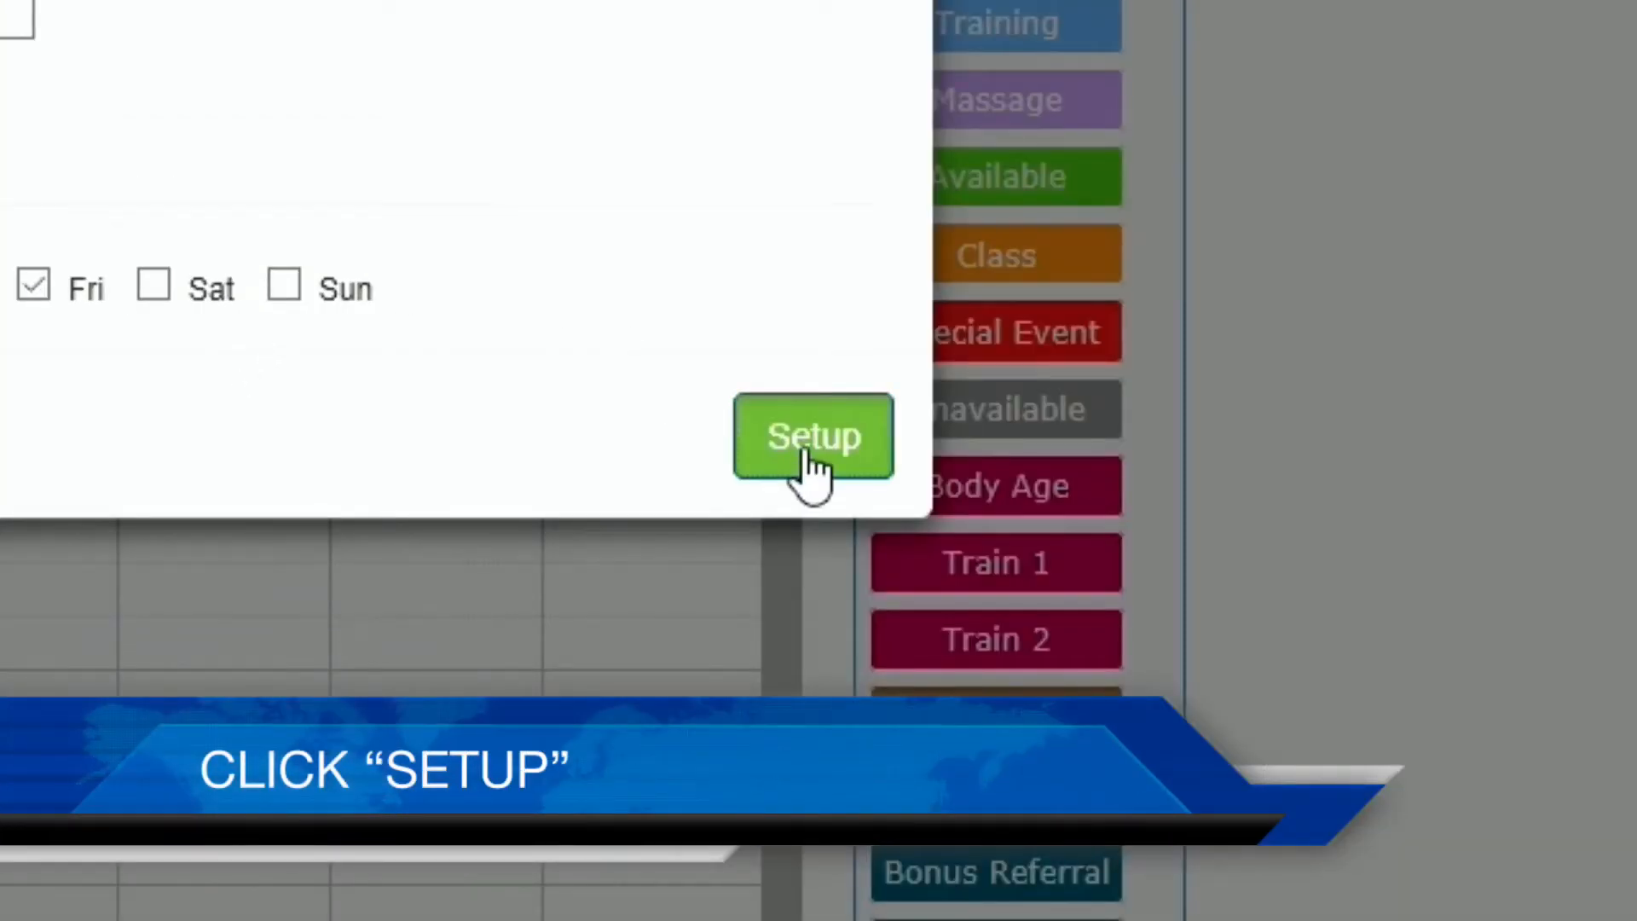
{"action": "left_click", "coordinate": [805, 456]}
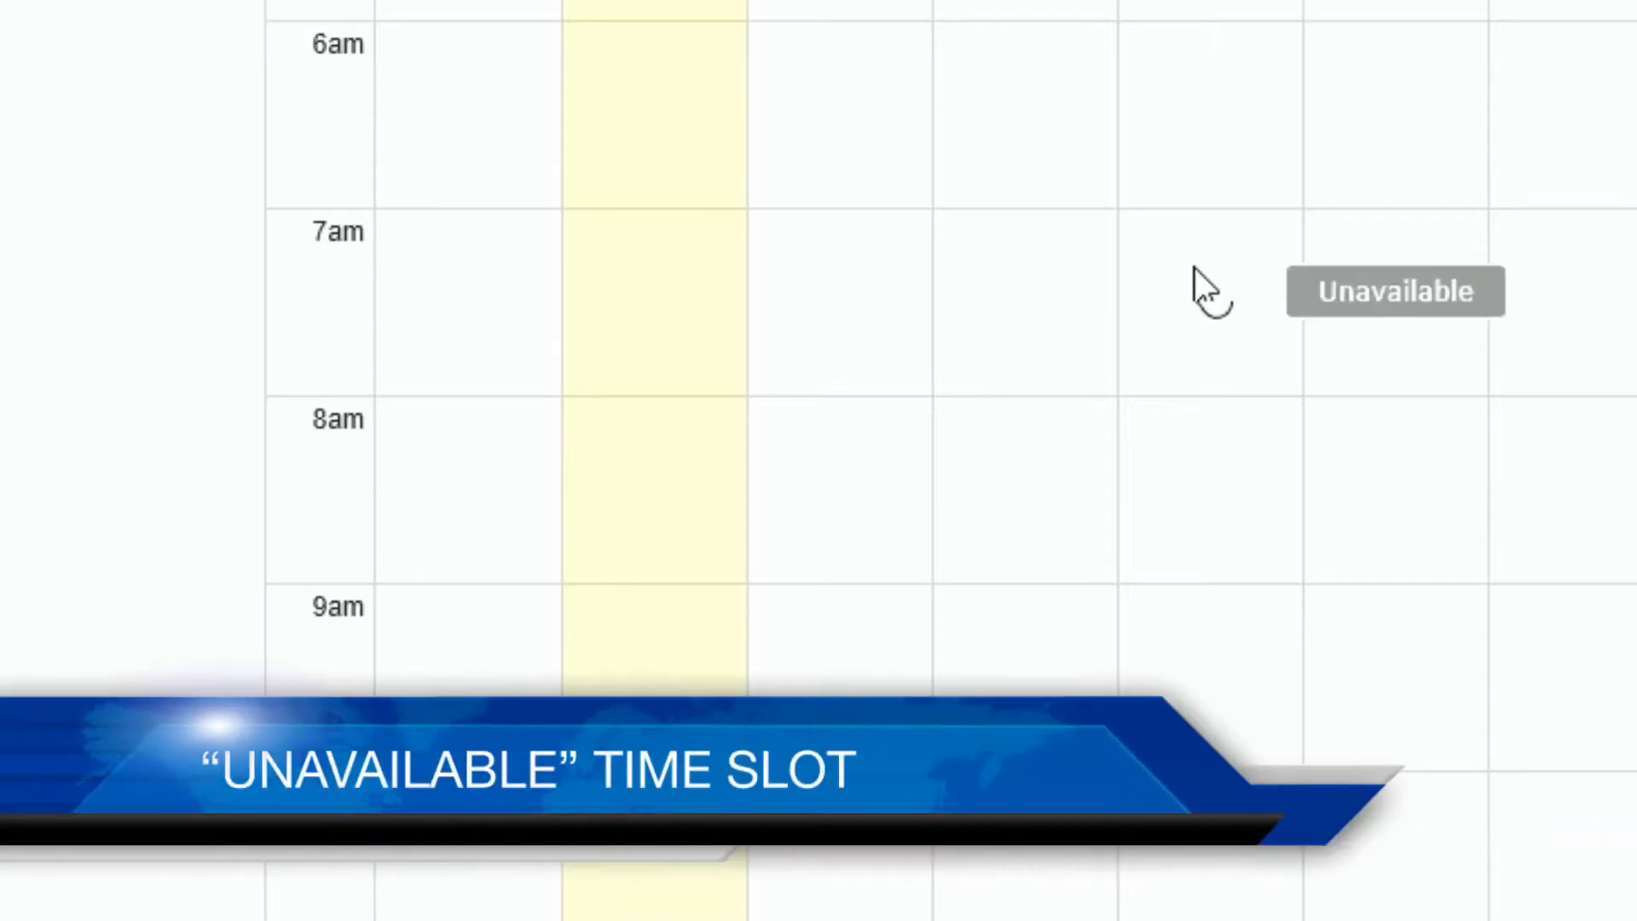
- Add an Unavailable slot on Tue 4/17 starting at 6:00 am and extend its end to a later hour
{"action": "left_click_drag", "start_coordinate": [1193, 269], "coordinate": [862, 70]}
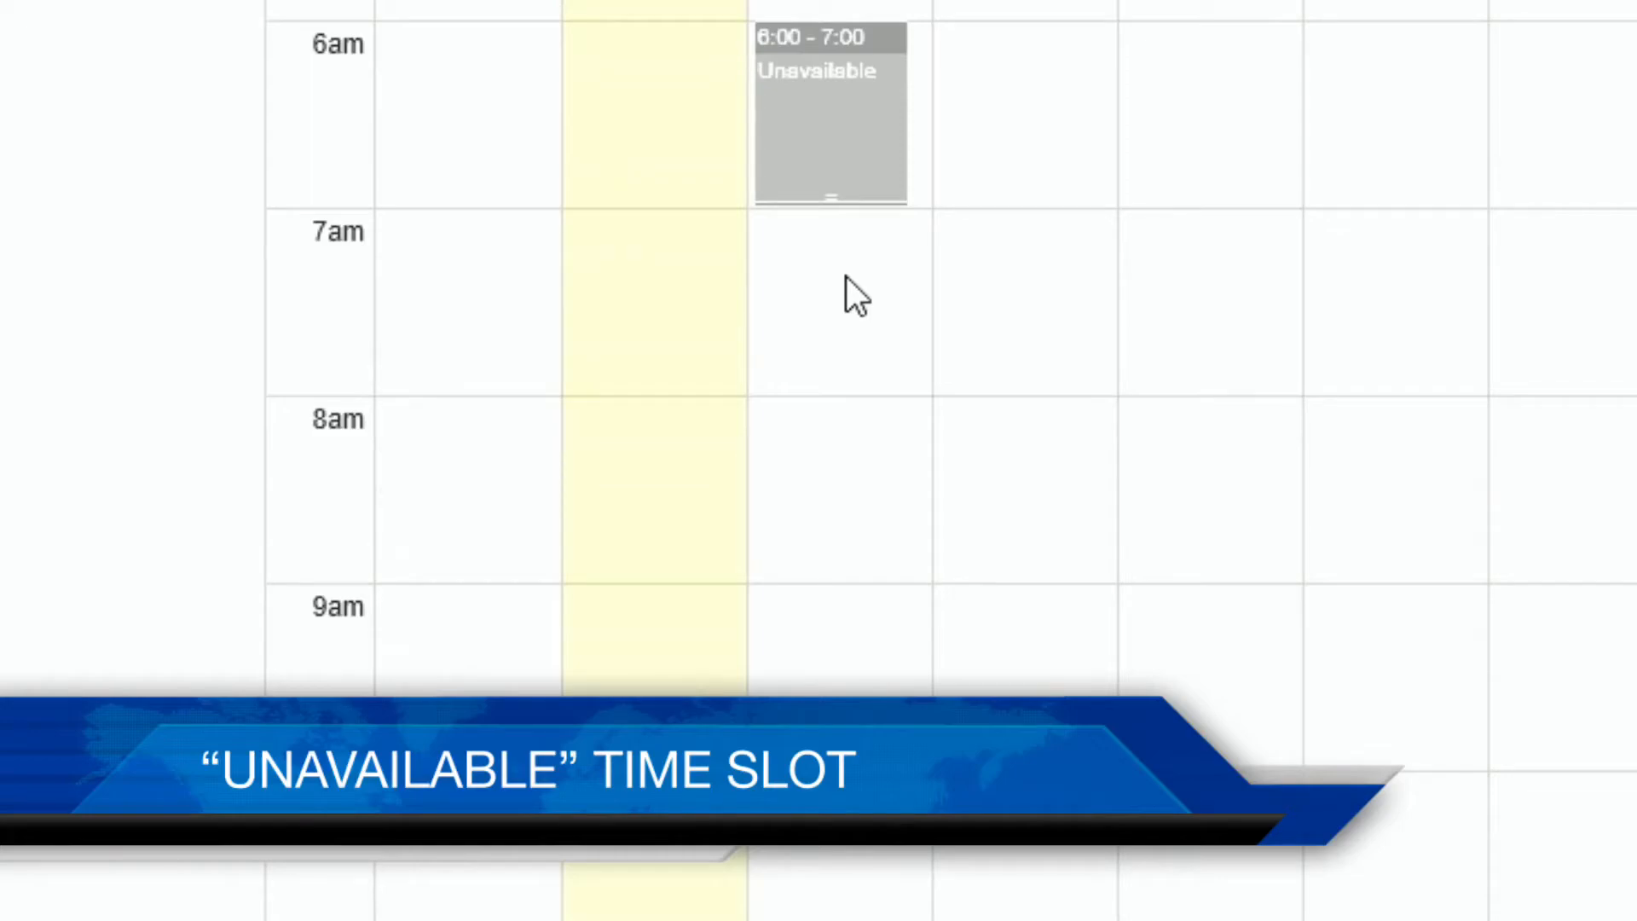
{"action": "left_click_drag", "start_coordinate": [836, 201], "coordinate": [880, 917]}
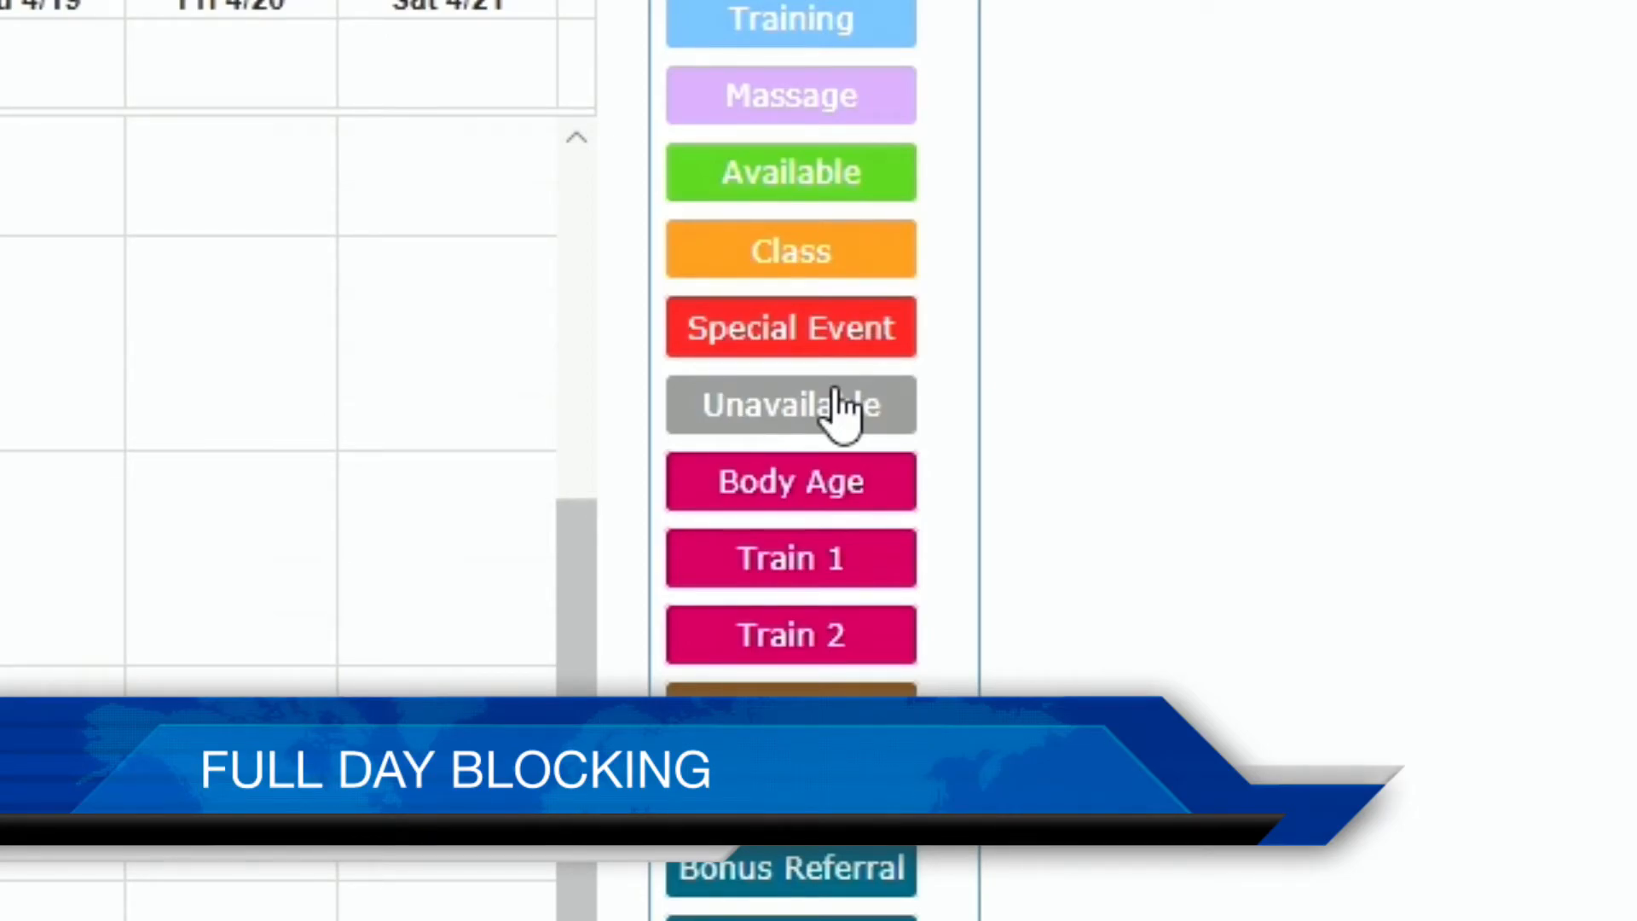
- Block all of Wed 4/18 with an all-day Unavailable event, and view its event details without adding a recurrence
{"action": "mouse_move", "coordinate": [839, 408]}
{"action": "left_mouse_down"}
{"action": "mouse_move", "coordinate": [1279, 579]}
{"action": "mouse_move", "coordinate": [1103, 573]}
{"action": "mouse_move", "coordinate": [1121, 247]}
{"action": "left_mouse_up"}
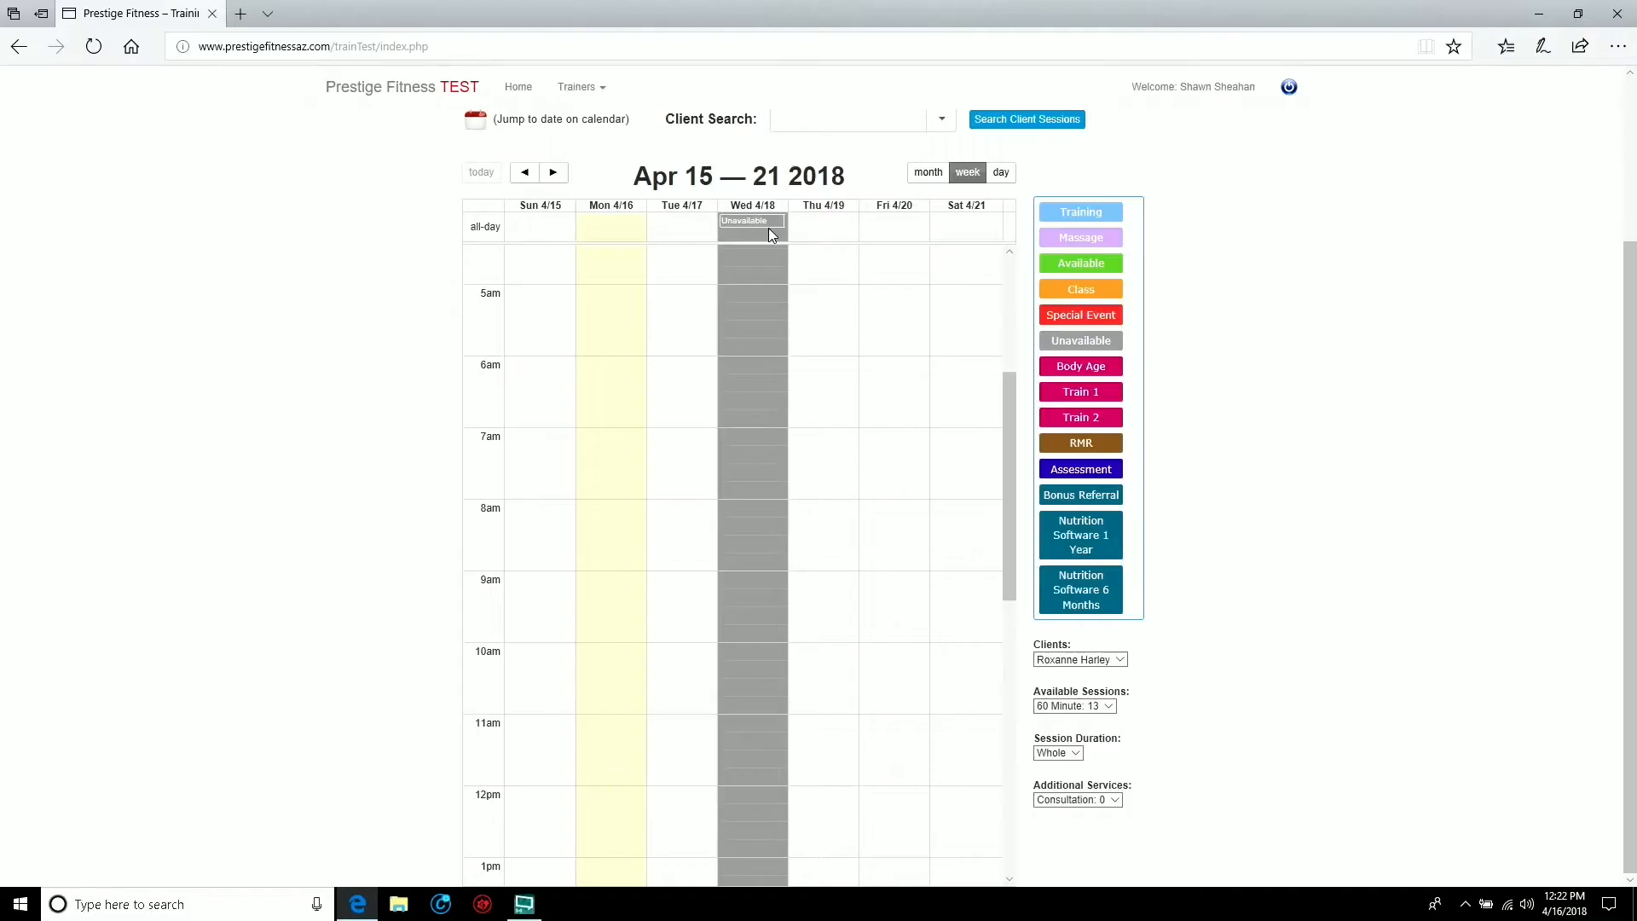
{"action": "left_click", "coordinate": [1113, 269]}
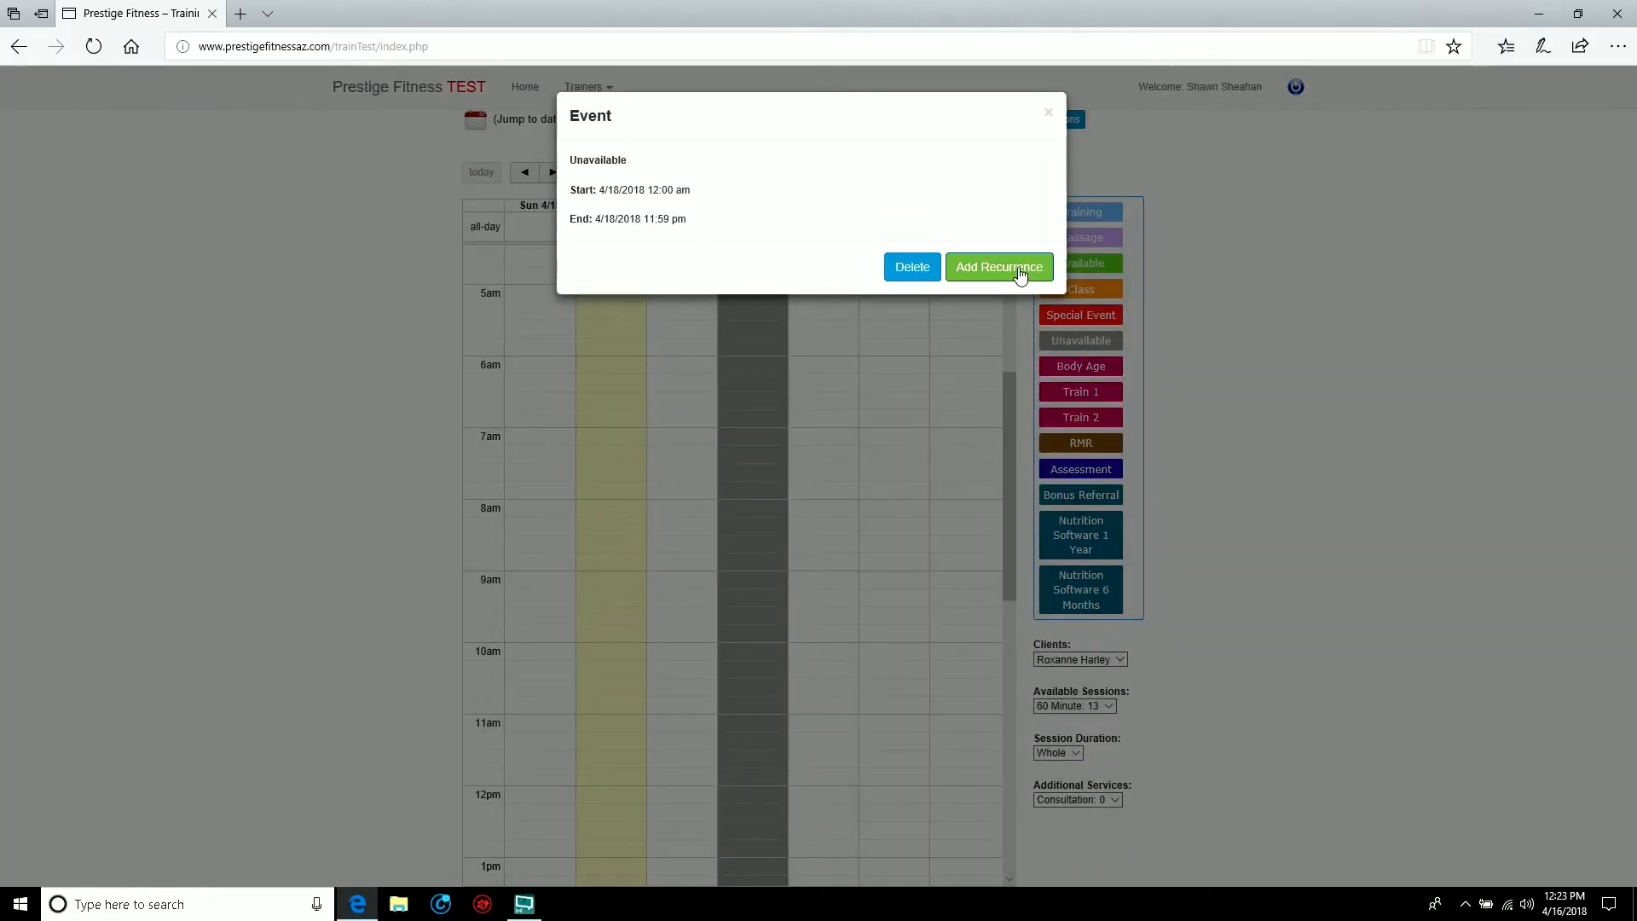
{"action": "left_click", "coordinate": [1047, 112]}
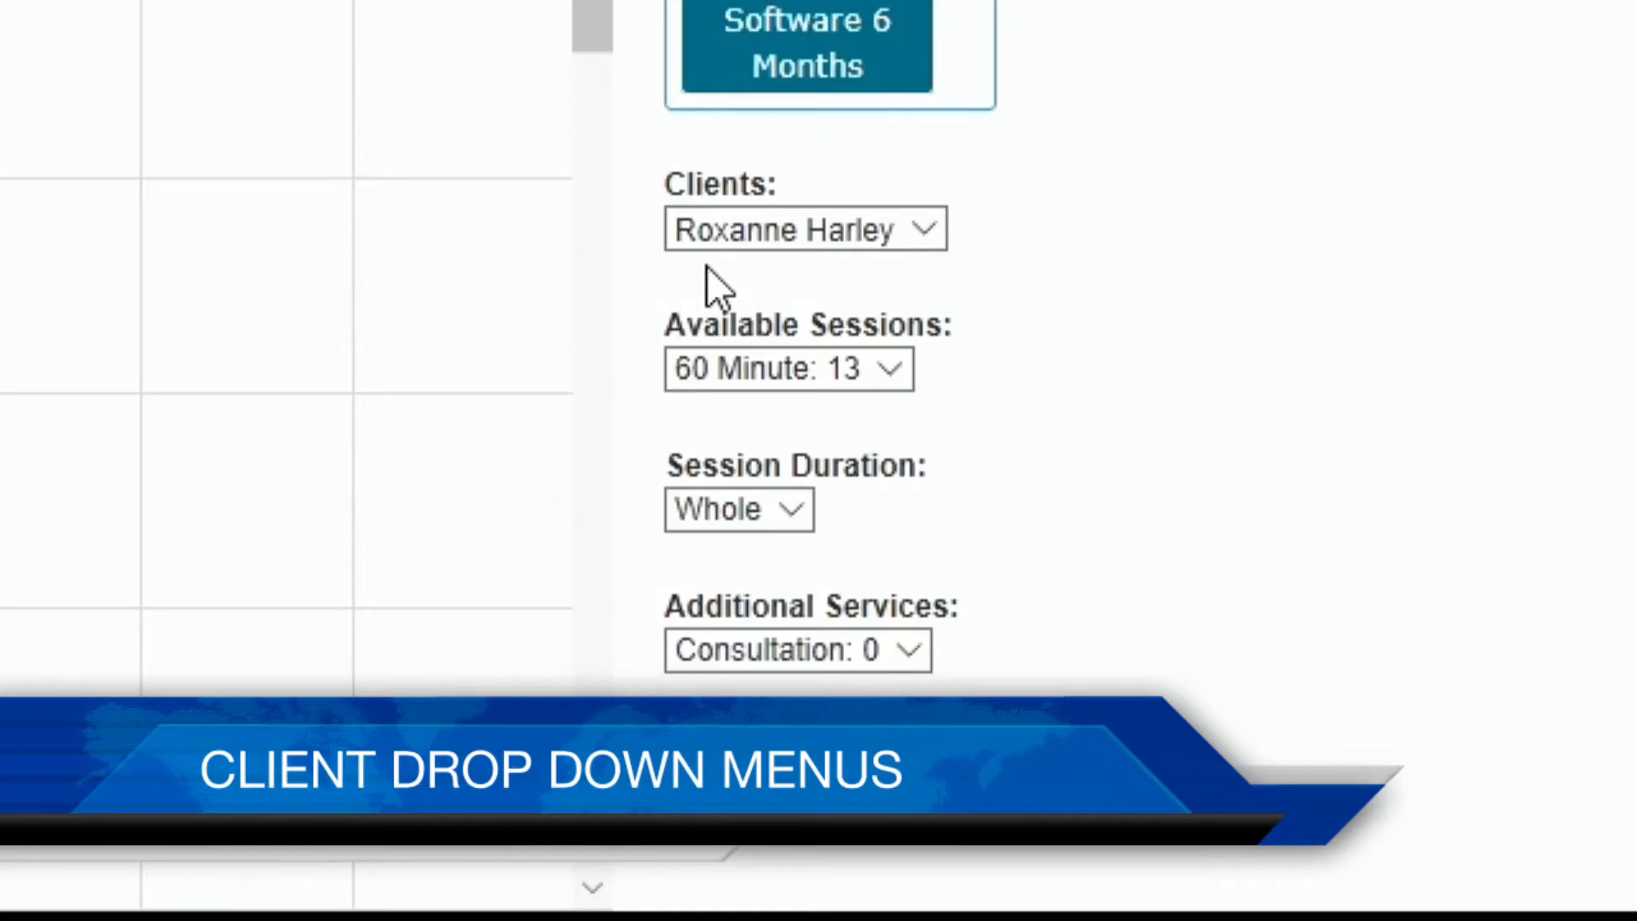
- Examine the choices for assigned clients, available sessions and session duration without changing them
{"action": "left_click", "coordinate": [941, 234]}
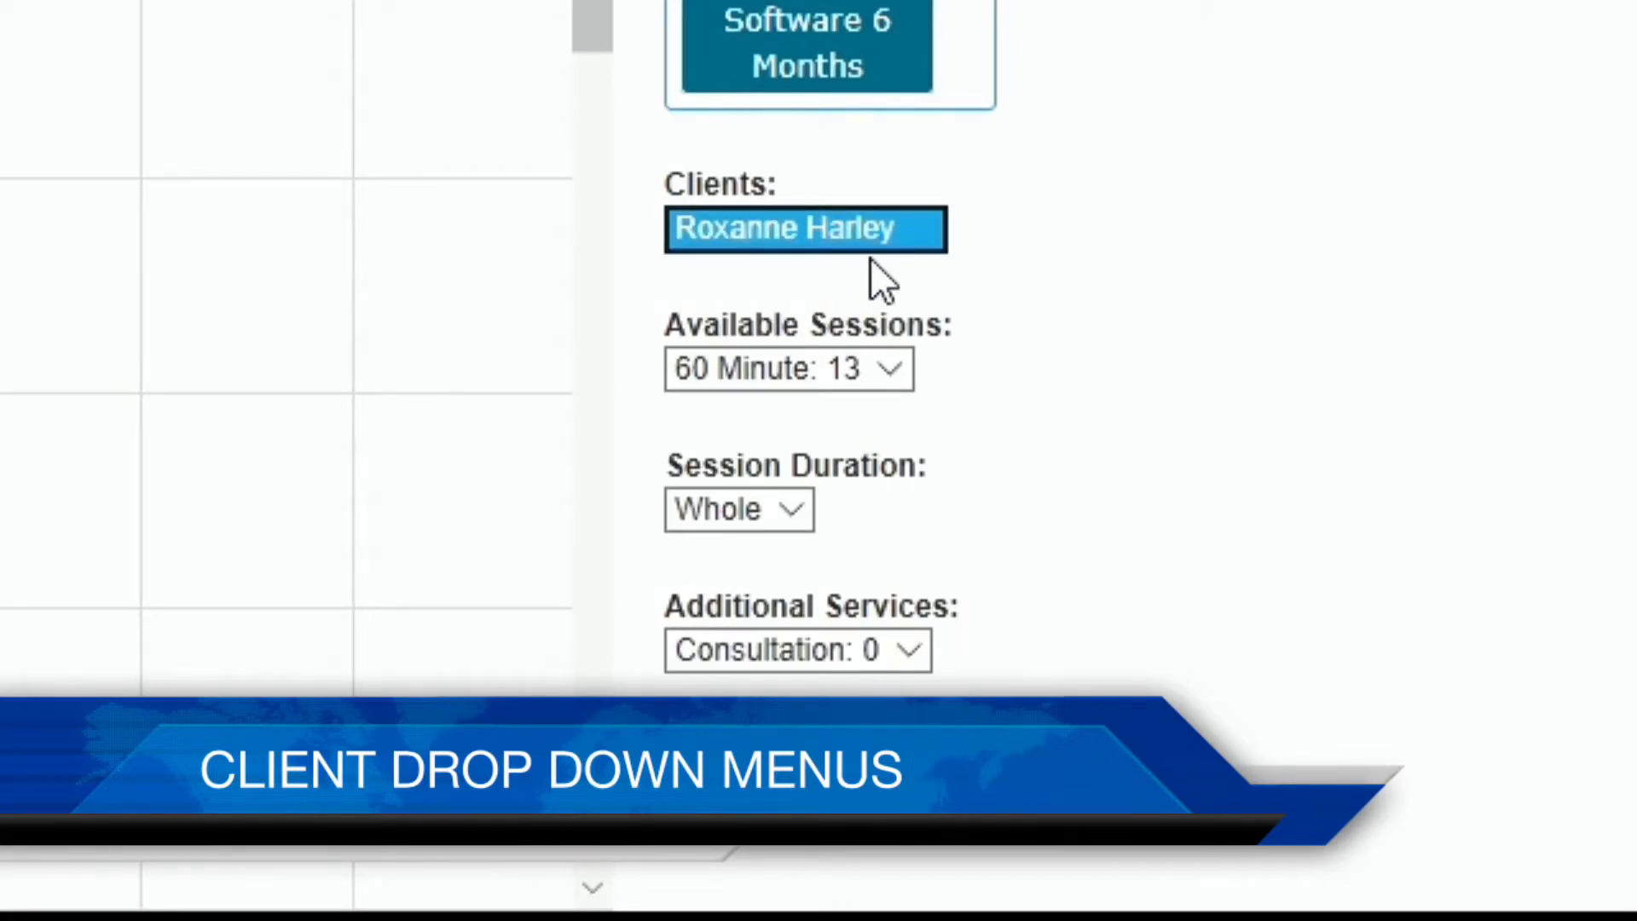
{"action": "left_click", "coordinate": [900, 375]}
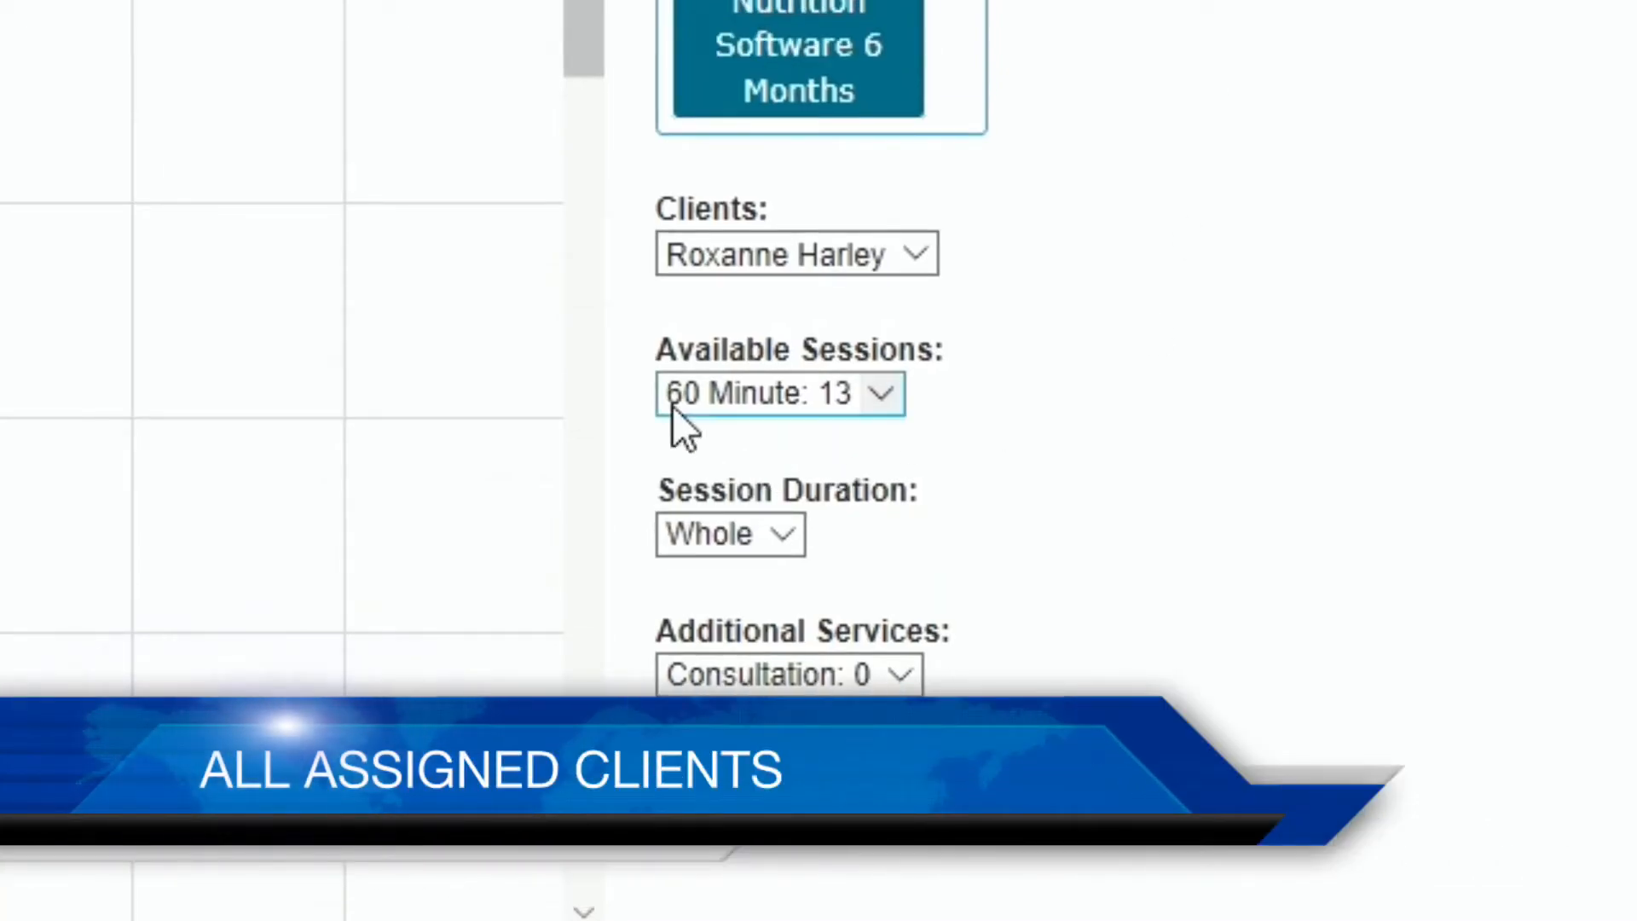
{"action": "left_click", "coordinate": [929, 255]}
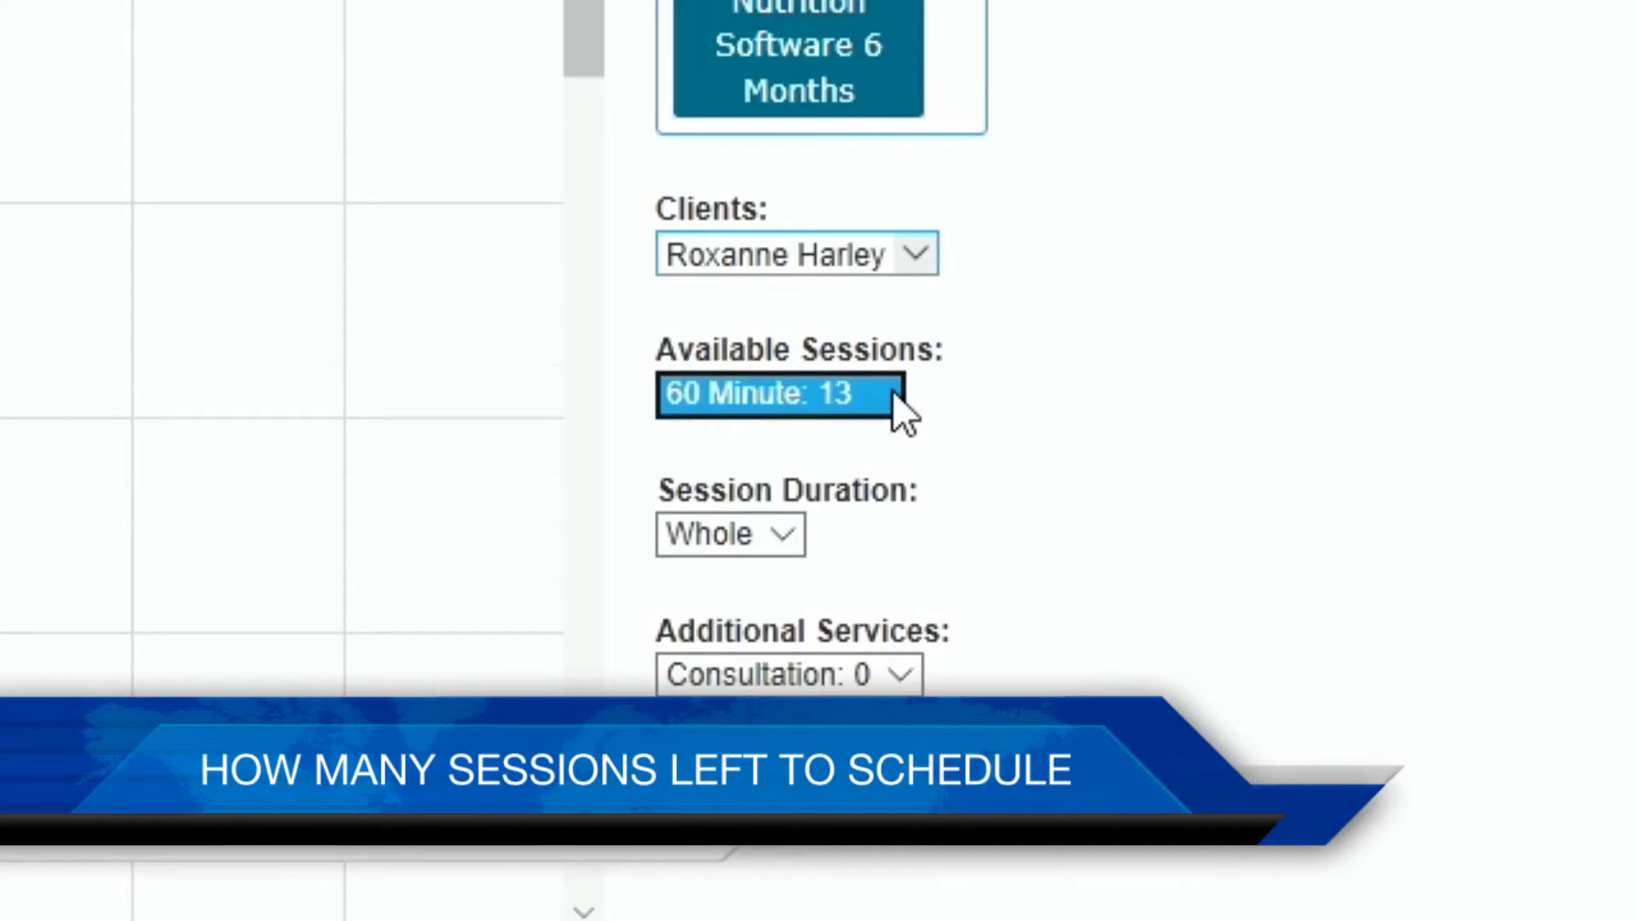
{"action": "left_click", "coordinate": [798, 535]}
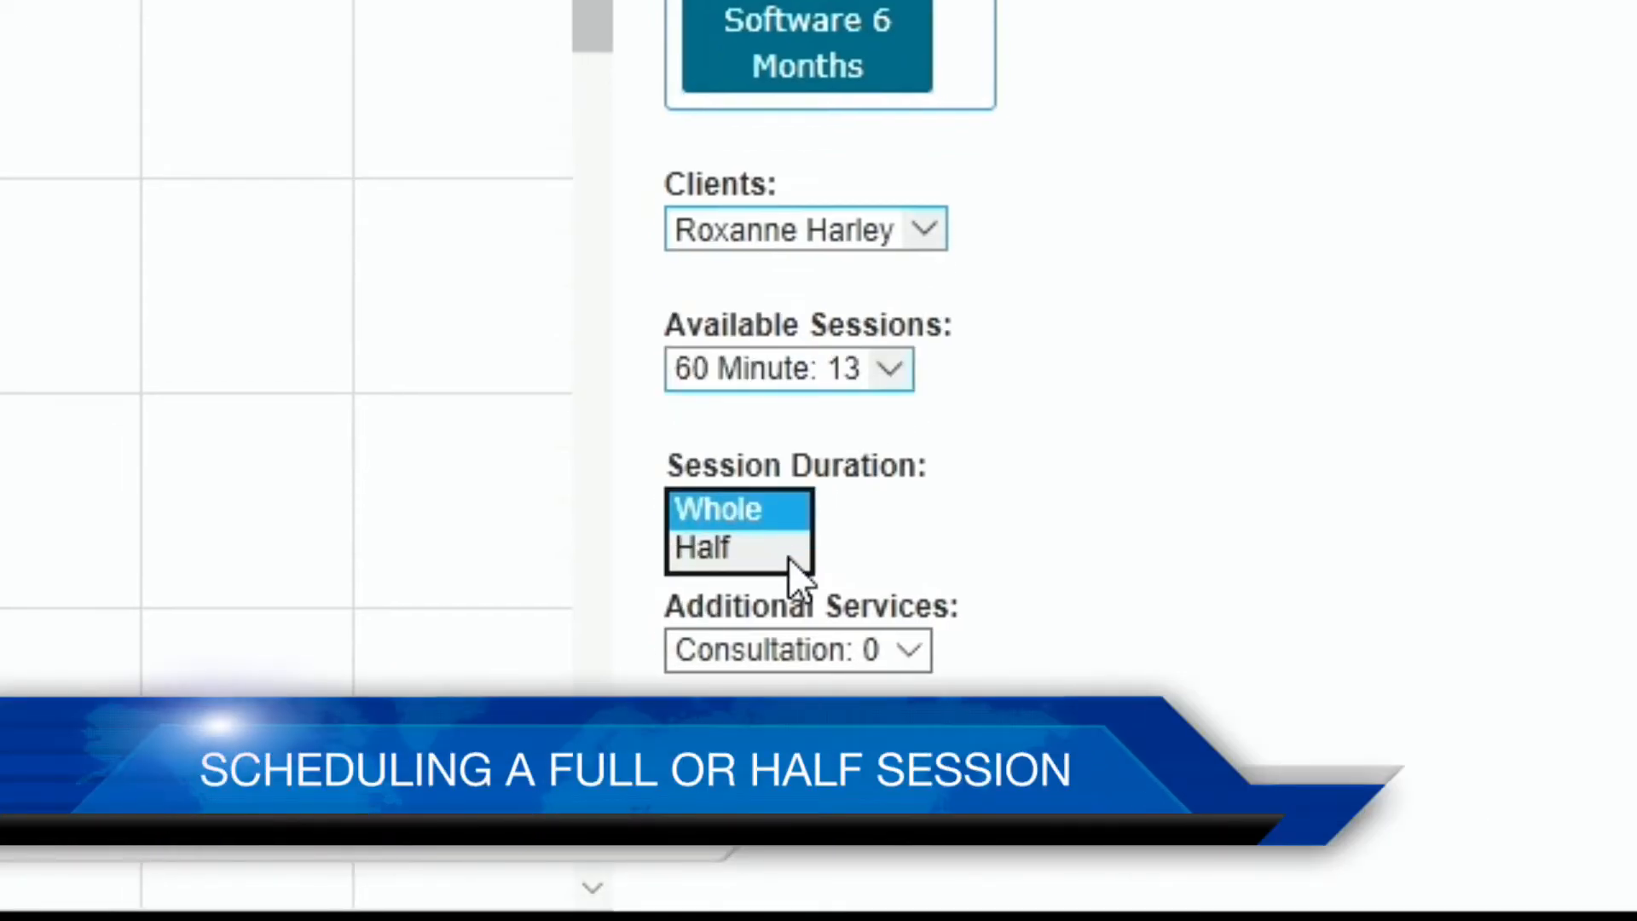
{"action": "left_click", "coordinate": [897, 473]}
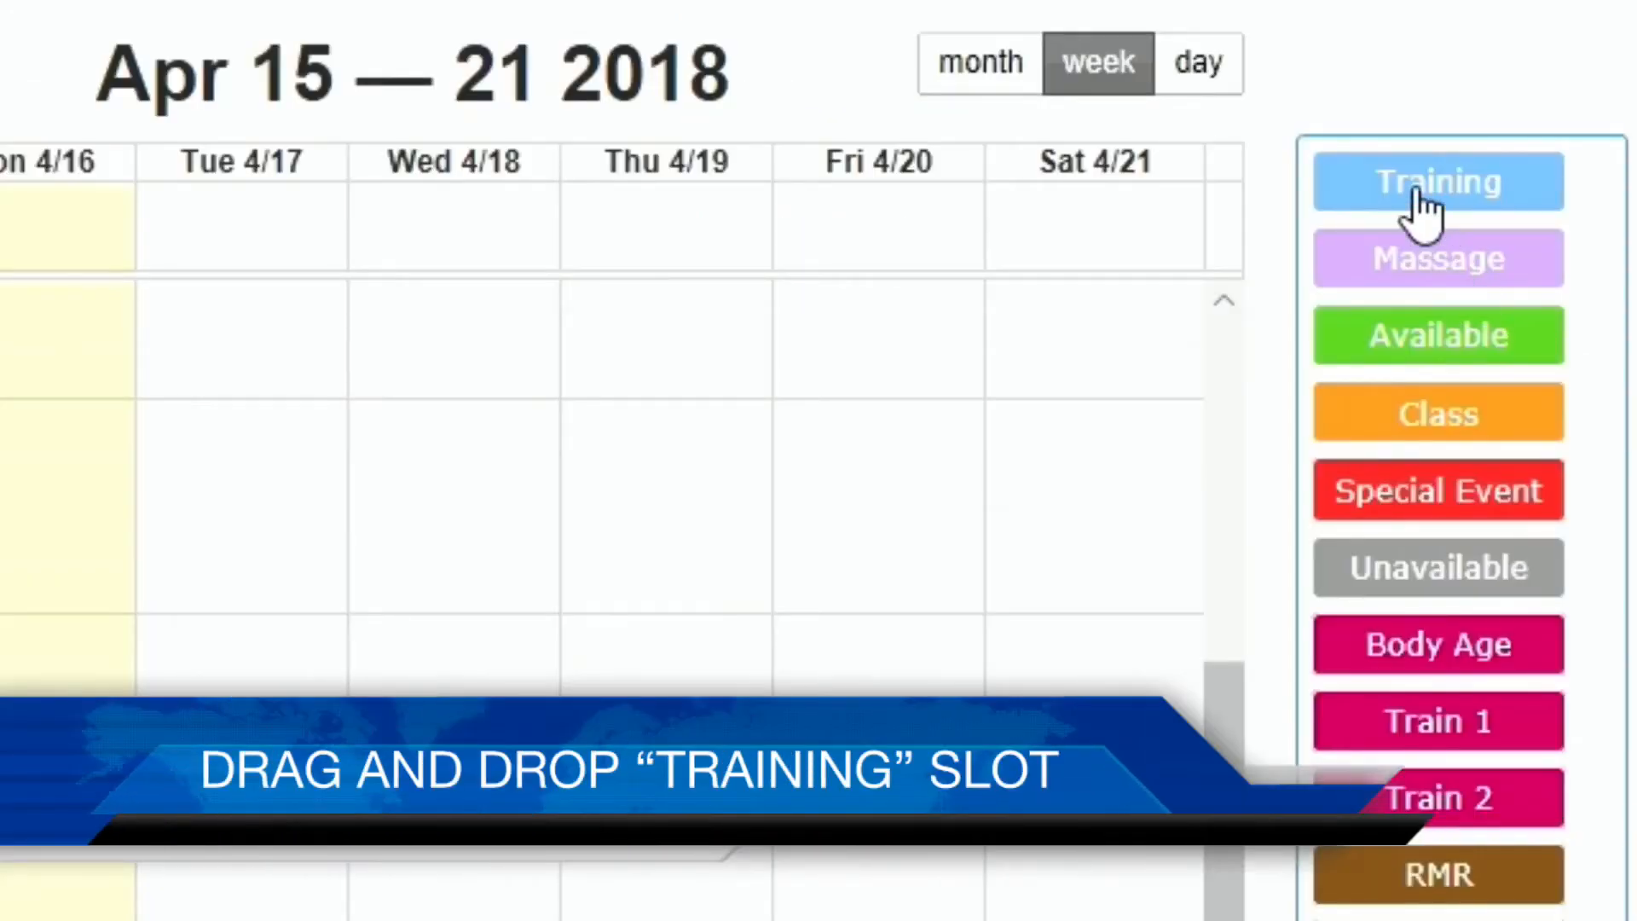
- Schedule a single Training session on Wed 4/18 in the 5 am hour, dismissing the recurrence setup
{"action": "left_click_drag", "start_coordinate": [1422, 213], "coordinate": [447, 460]}
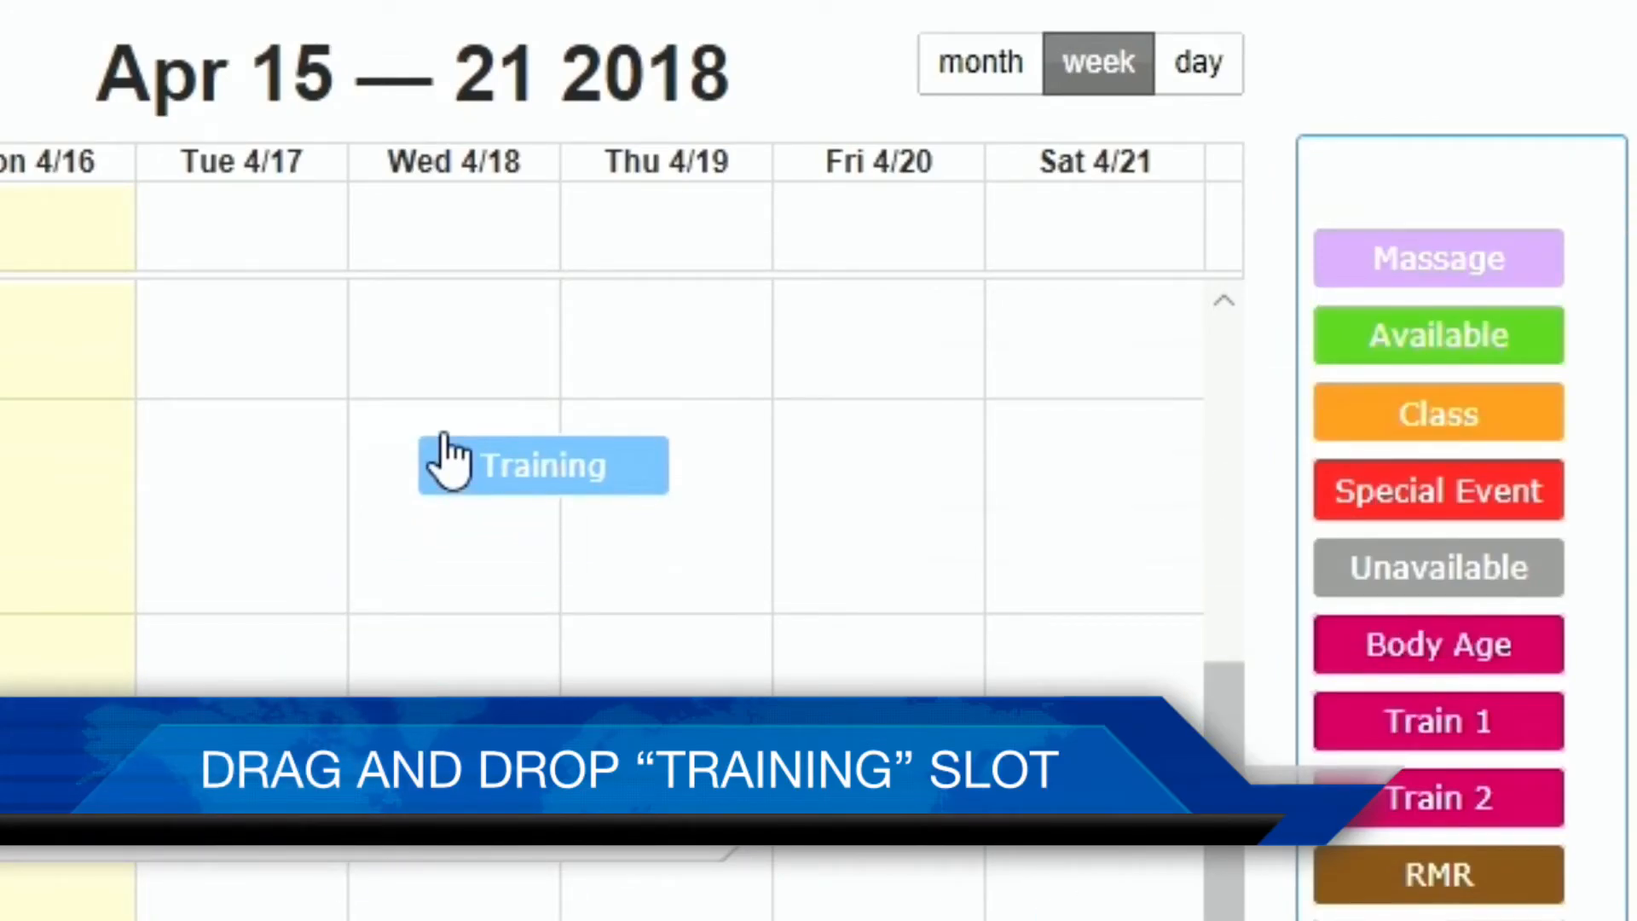
{"action": "left_click_drag", "start_coordinate": [443, 435], "coordinate": [444, 428]}
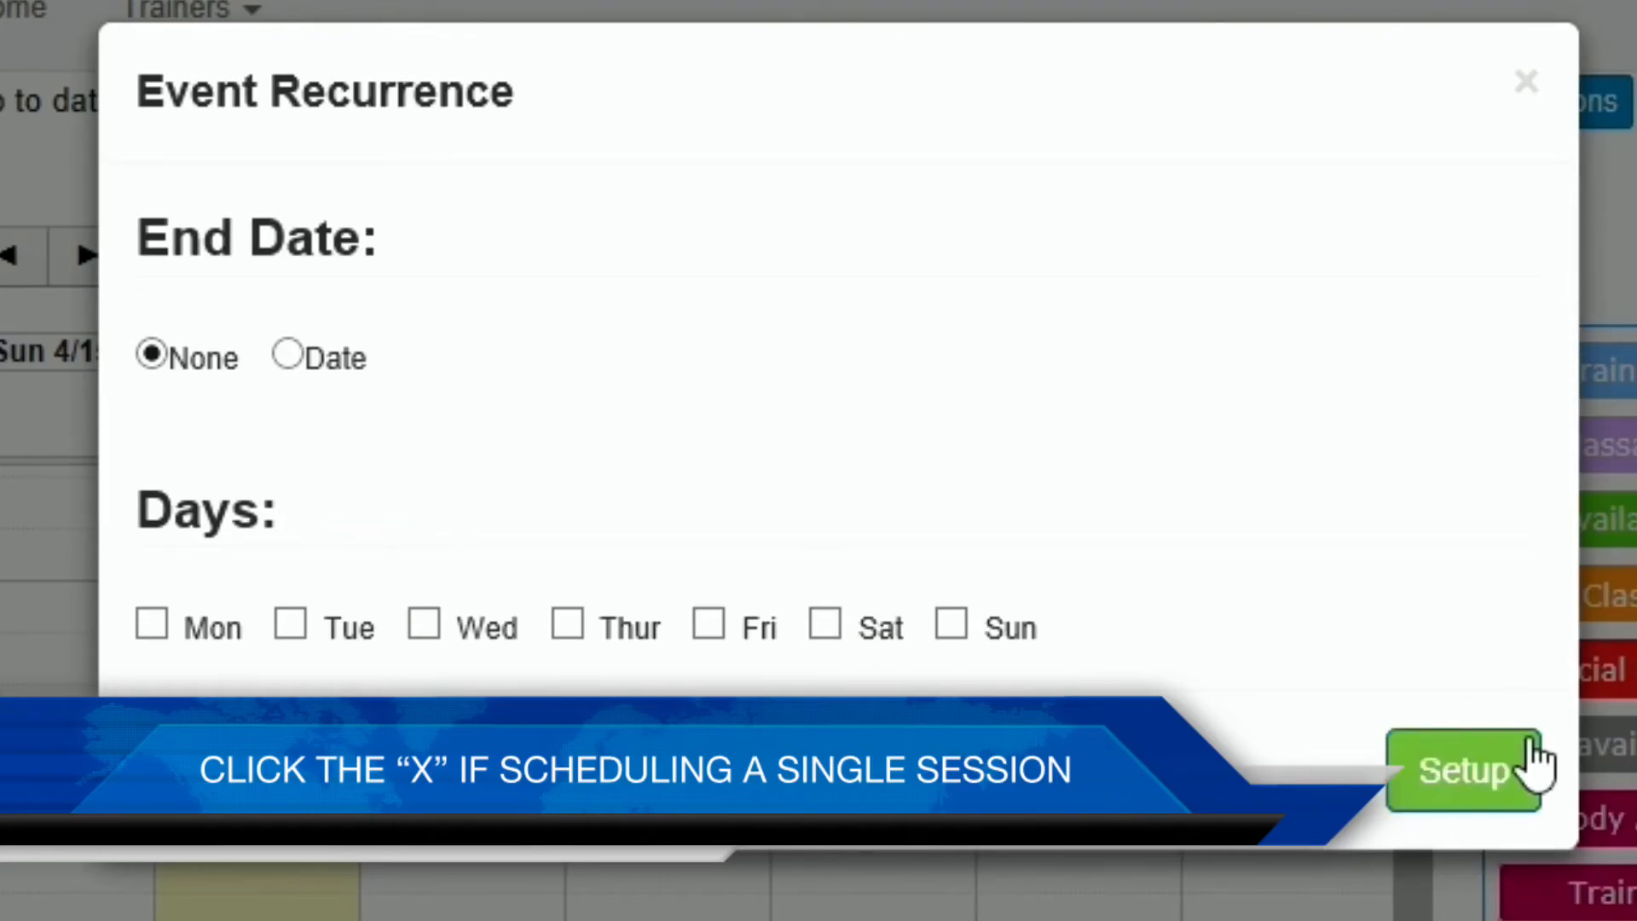
{"action": "left_click", "coordinate": [1526, 81]}
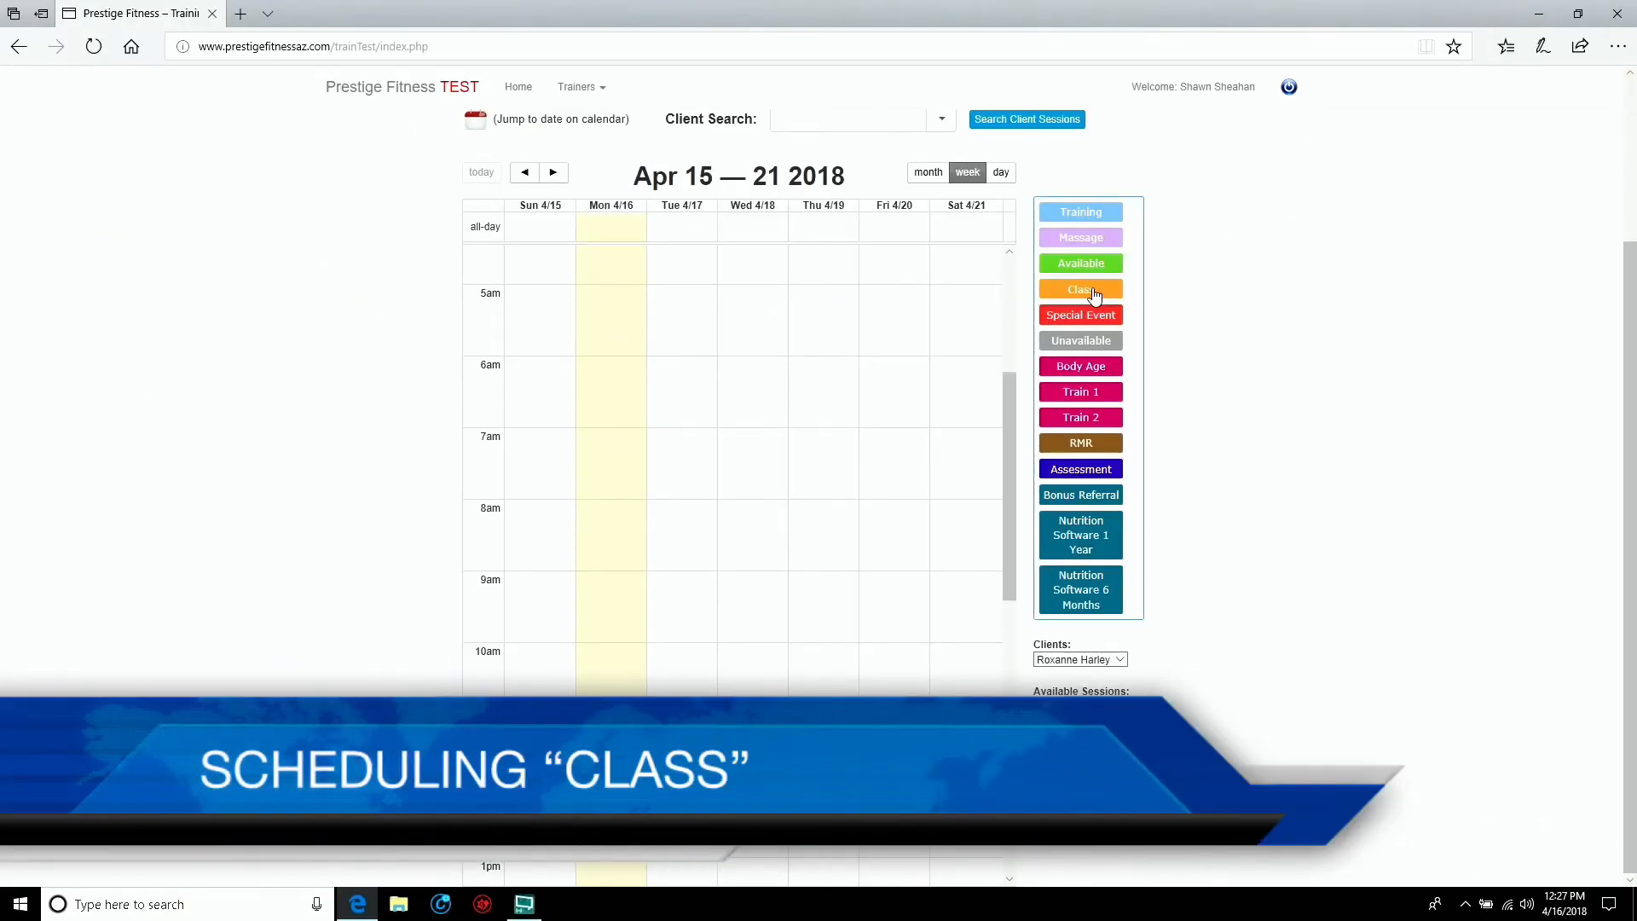
- Schedule a Class titled "Butts and Guts" on Wed 4/18 from 5:00 to 6:00 am
{"action": "left_click_drag", "start_coordinate": [1094, 294], "coordinate": [769, 329]}
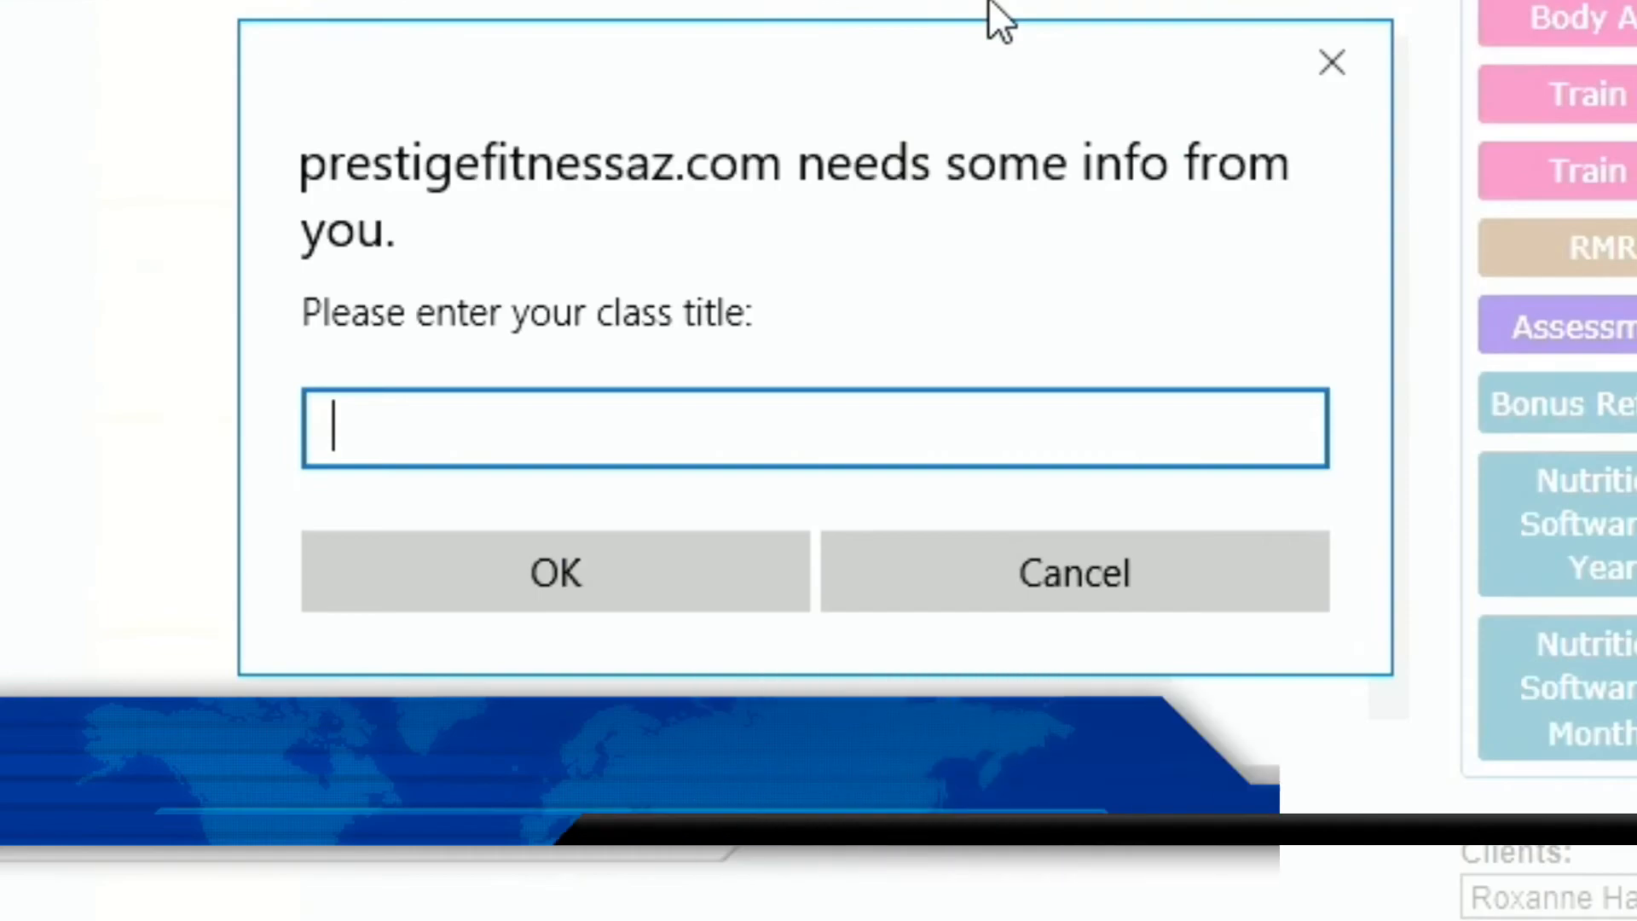
{"action": "type", "text": "Butts an"}
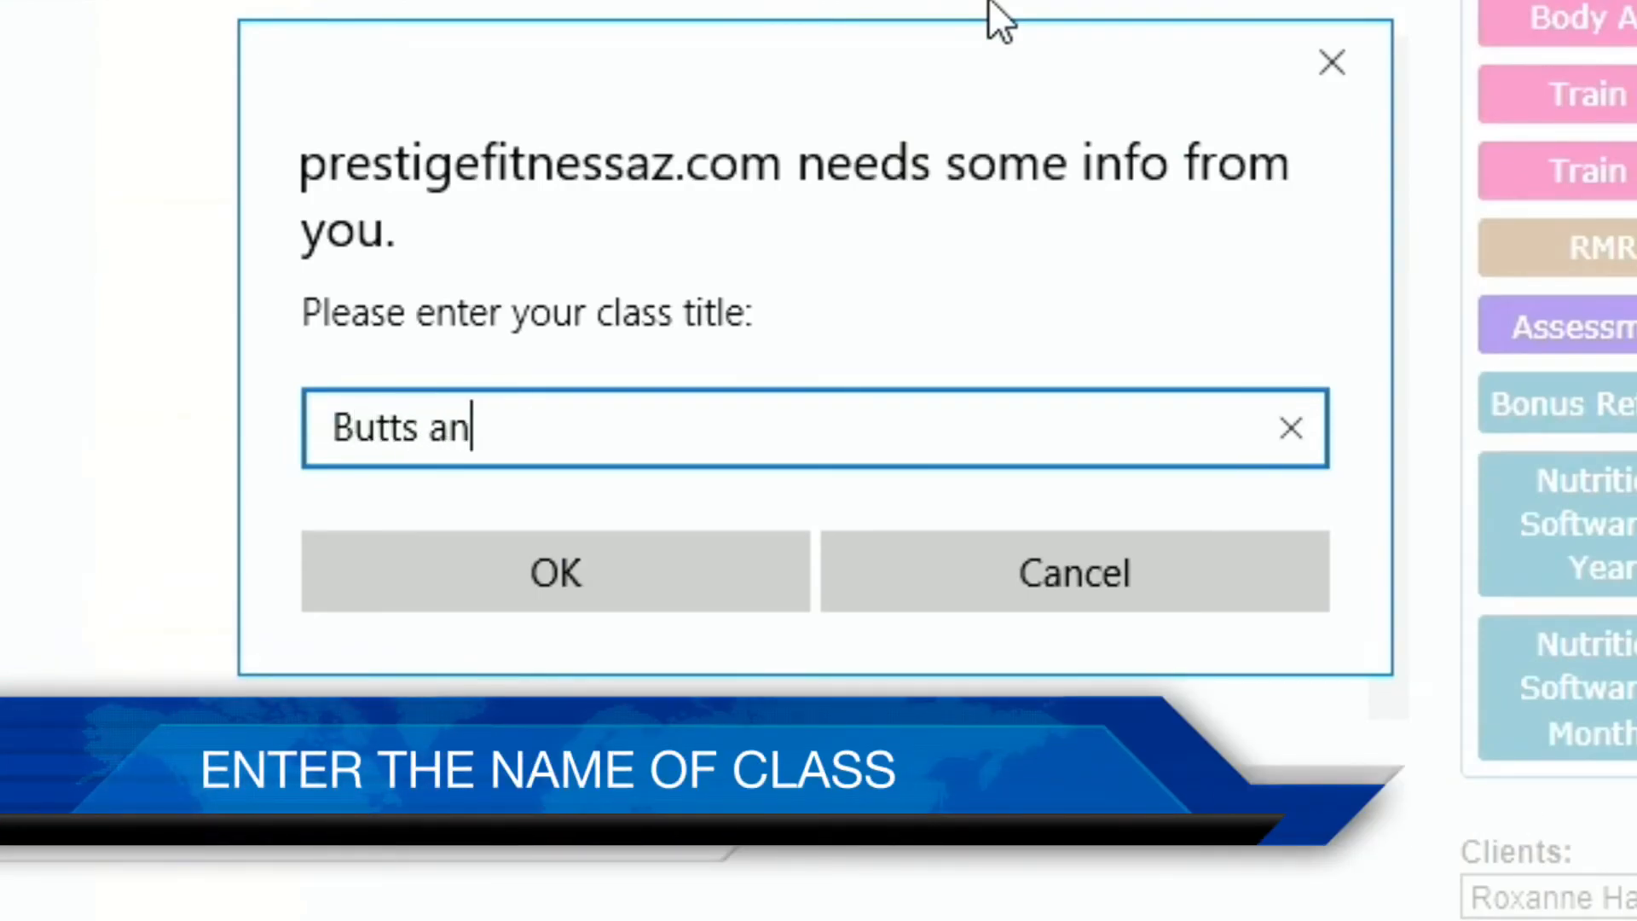
{"action": "type", "text": "d Guts"}
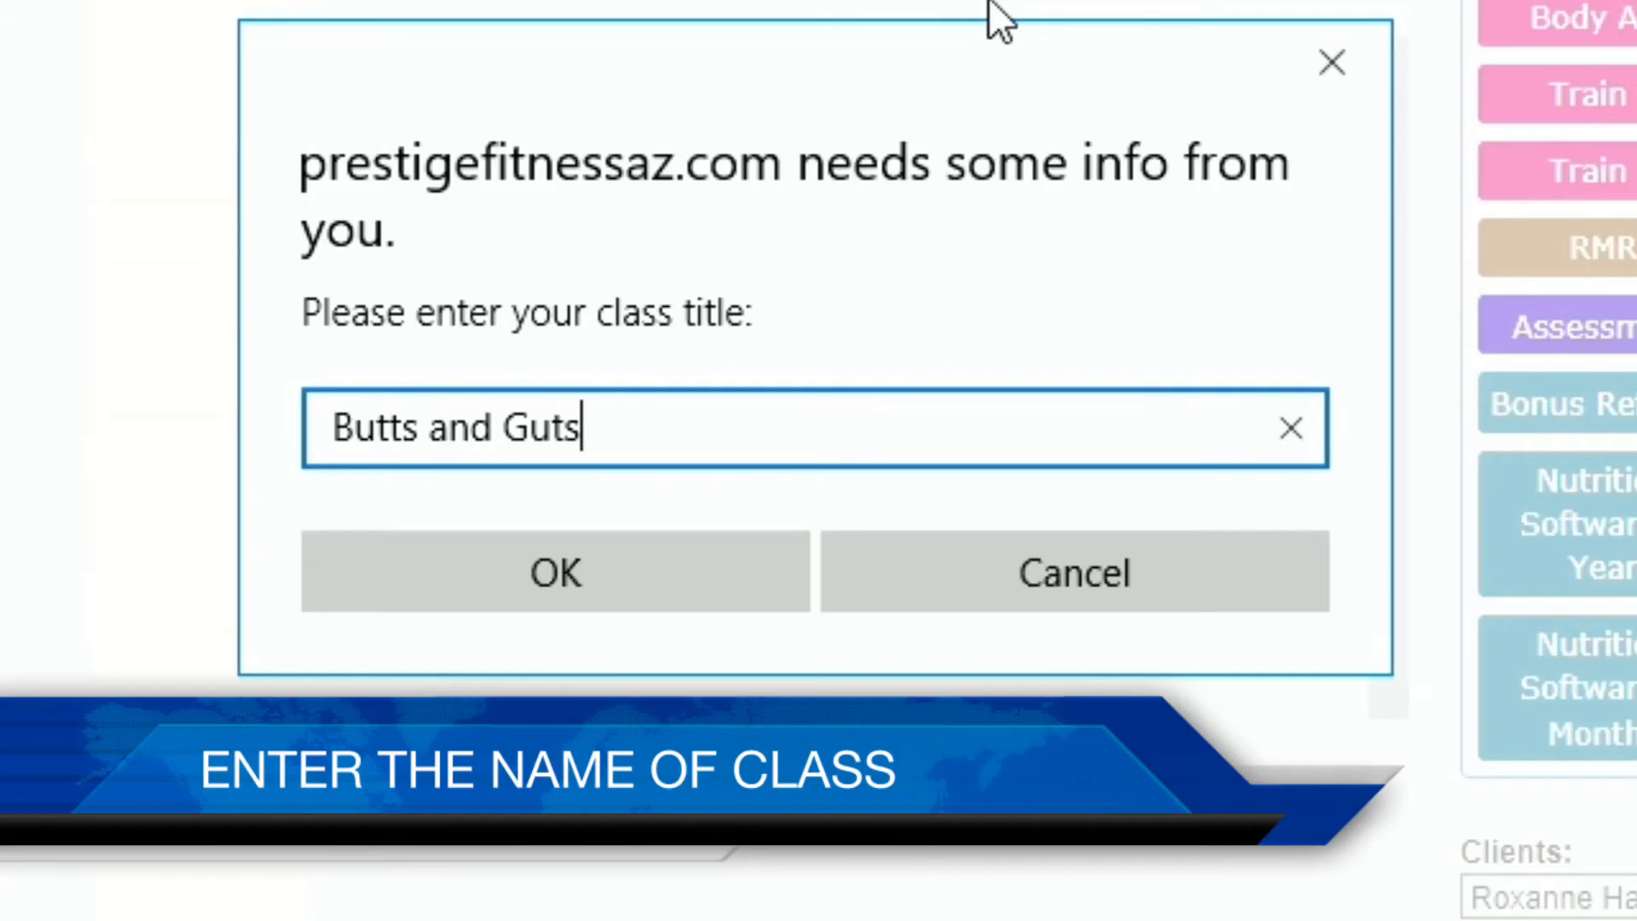
{"action": "left_click", "coordinate": [577, 597]}
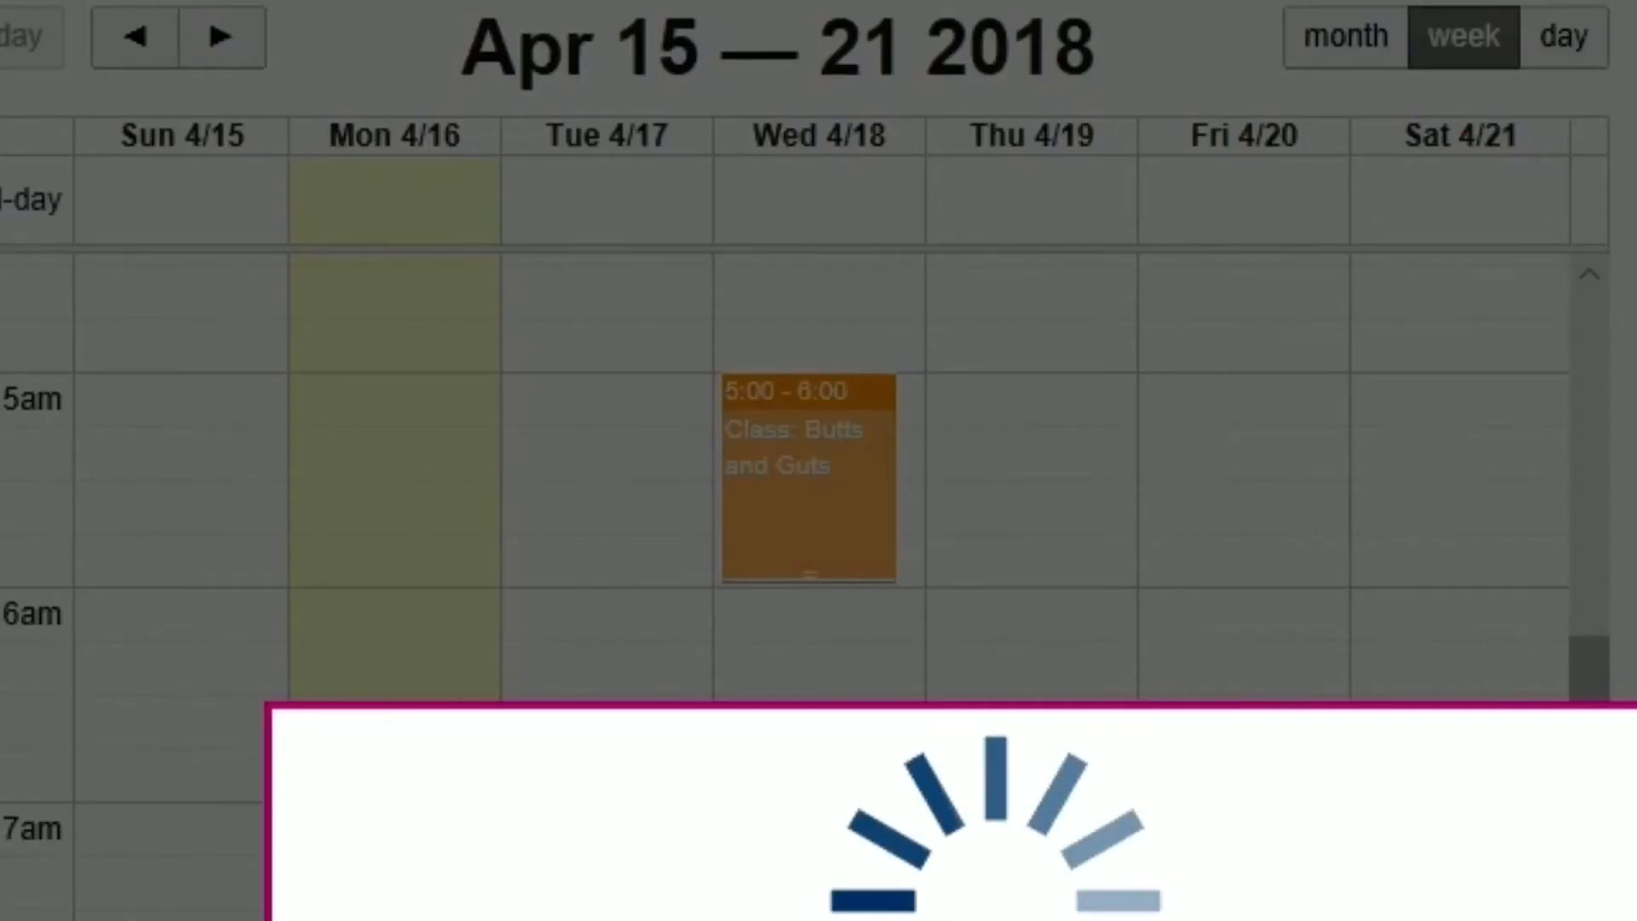